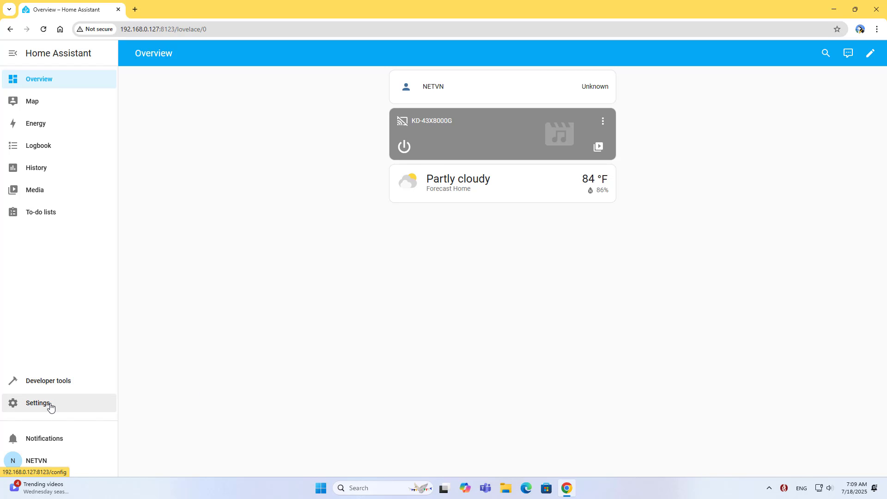
# Go from Settings to the Add-on Store and scroll down to the WireGuard add-on card
pyautogui.click(51, 407)
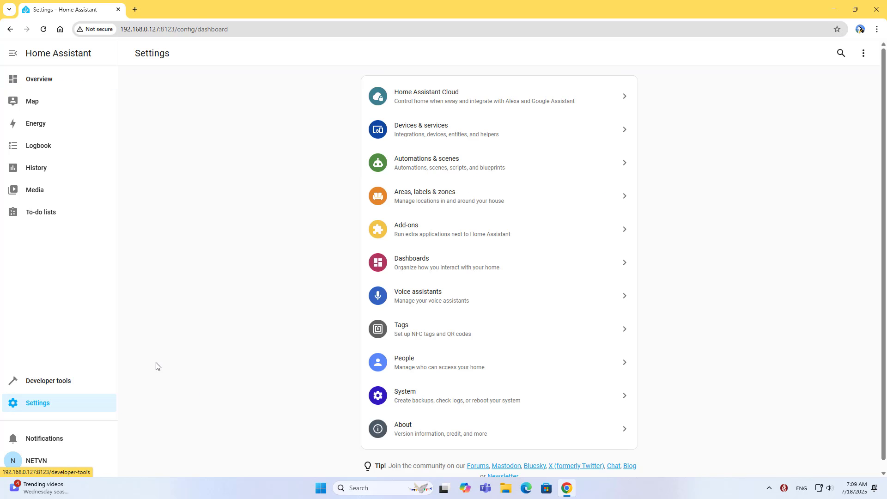
pyautogui.click(418, 236)
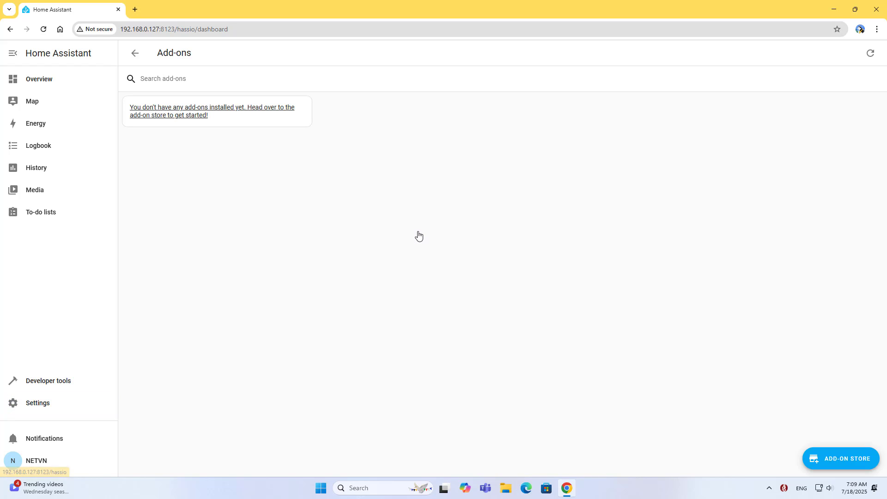
pyautogui.click(837, 459)
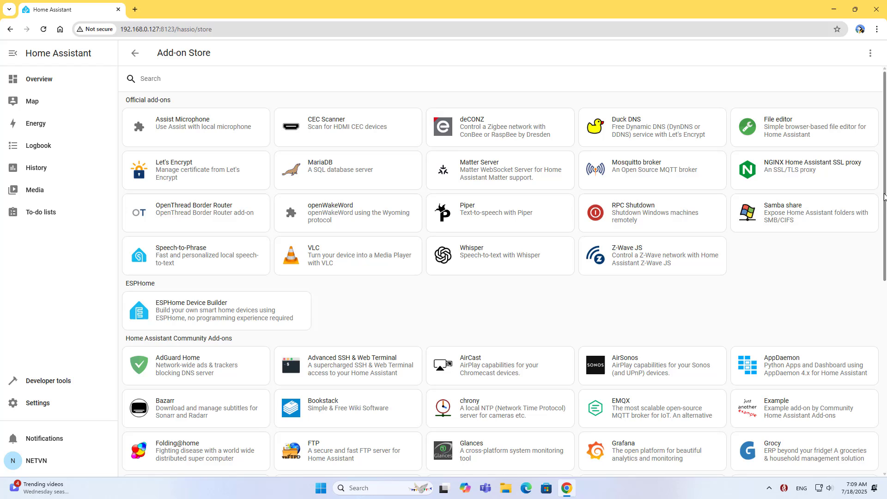
pyautogui.moveTo(884, 212); pyautogui.dragTo(884, 402)
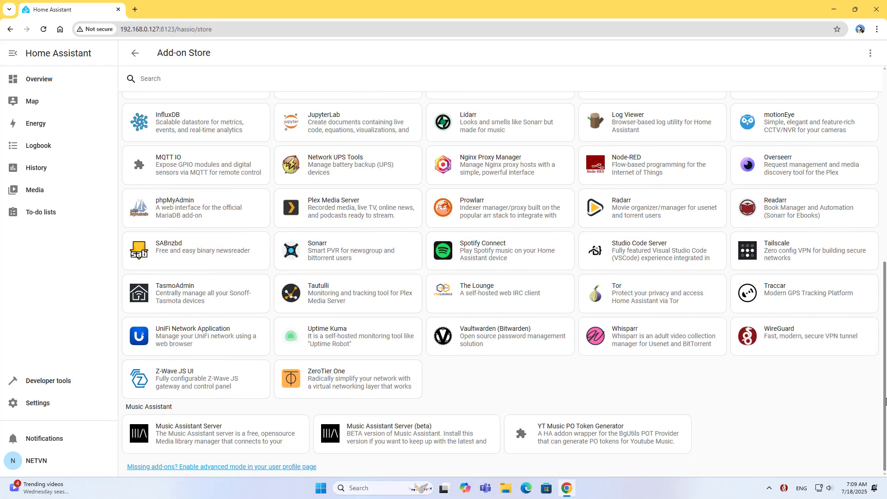
# Install the WireGuard add-on and view its configuration
pyautogui.click(782, 340)
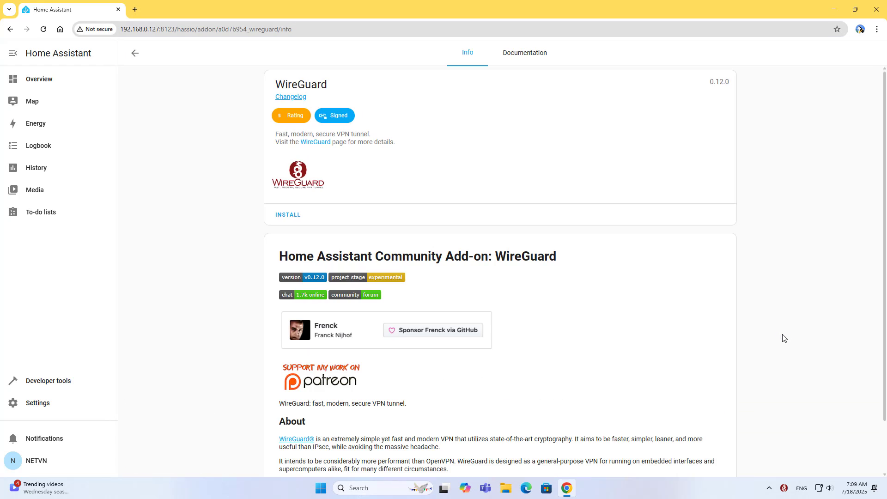
pyautogui.click(287, 216)
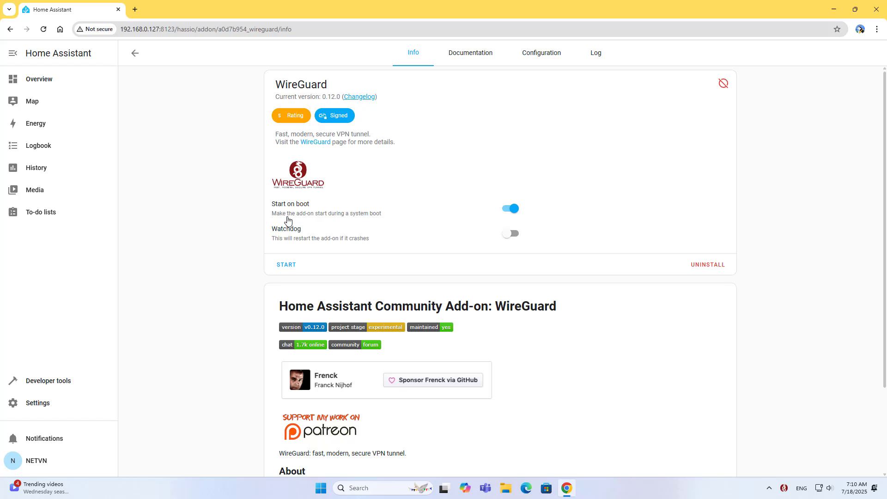
pyautogui.click(552, 59)
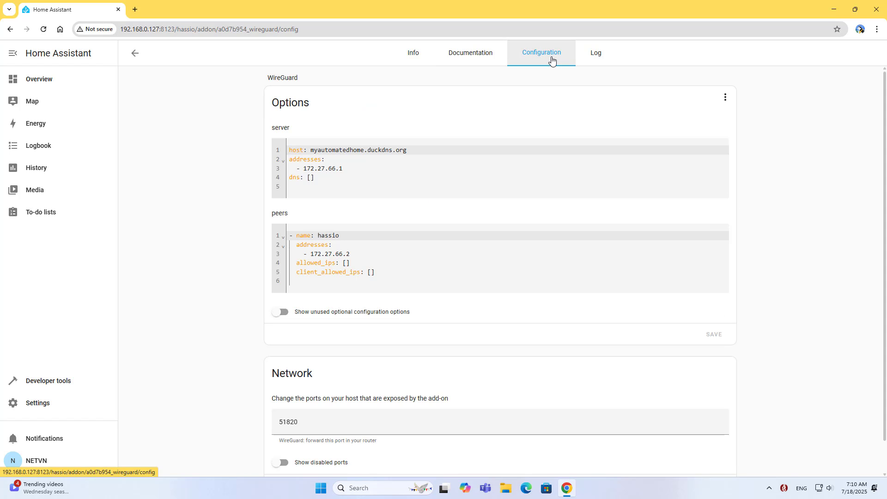
# Copy the public IP address 14.247.154.67 shown on ping.eu
pyautogui.doubleClick(284, 128)
pyautogui.moveTo(418, 150); pyautogui.dragTo(272, 159)
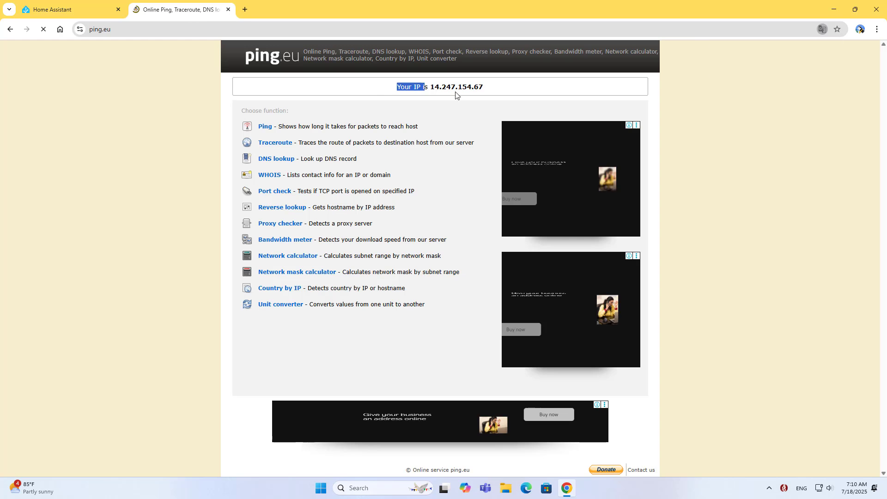
pyautogui.moveTo(456, 94); pyautogui.dragTo(497, 95)
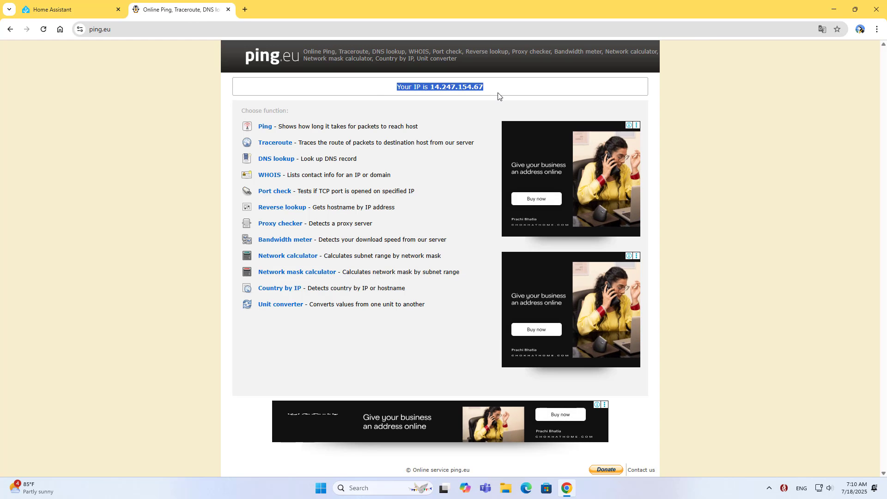
pyautogui.click(433, 87)
pyautogui.moveTo(432, 87); pyautogui.dragTo(484, 86)
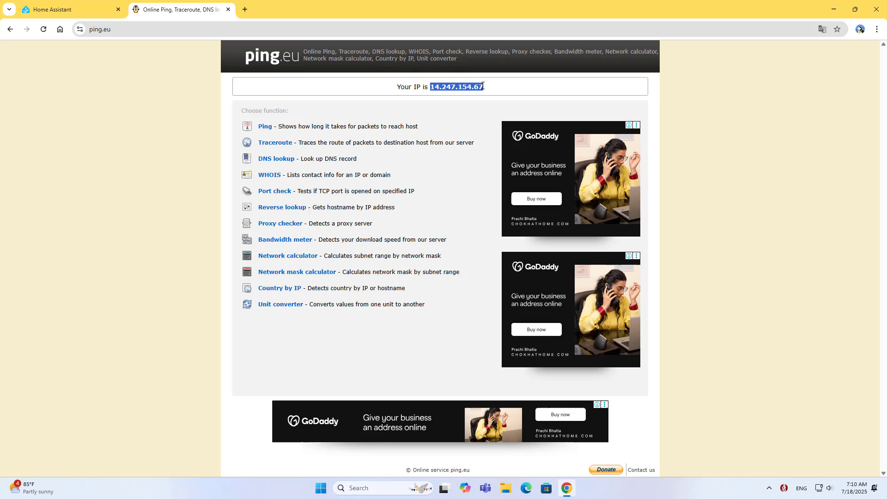
pyautogui.rightClick(478, 88)
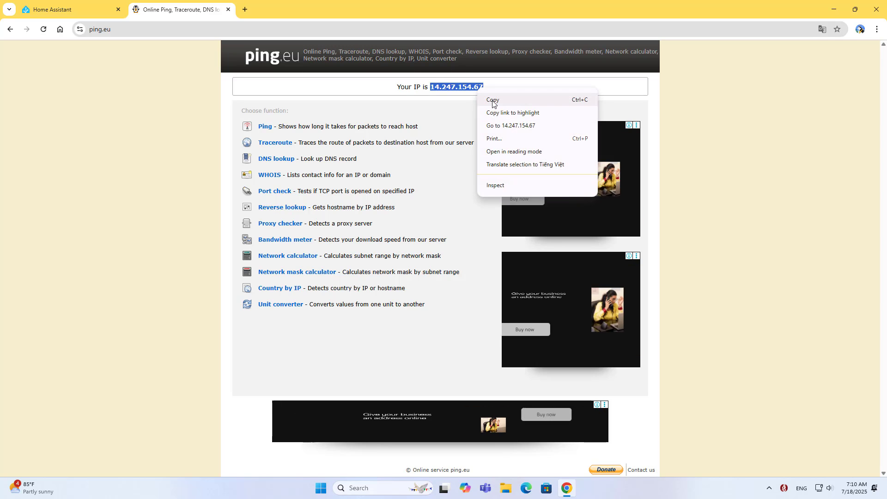
pyautogui.click(494, 97)
pyautogui.click(91, 16)
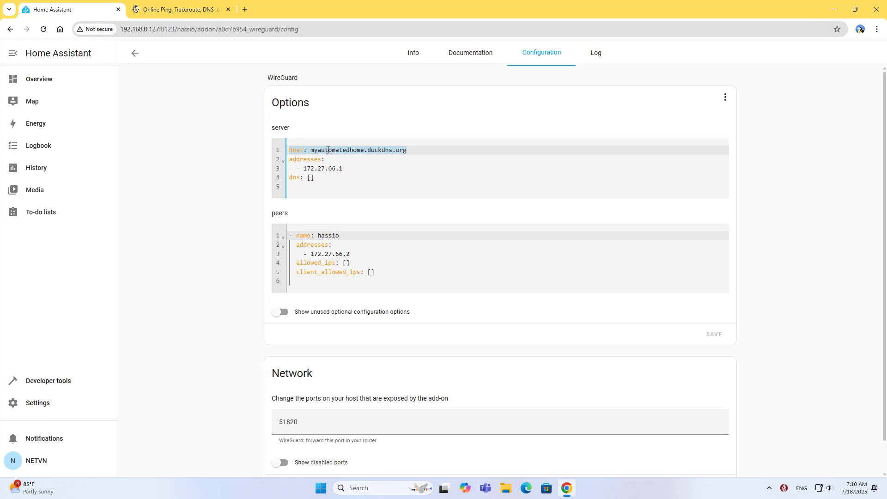
pyautogui.click(328, 150)
pyautogui.moveTo(337, 151); pyautogui.dragTo(409, 149)
pyautogui.press('Delete')
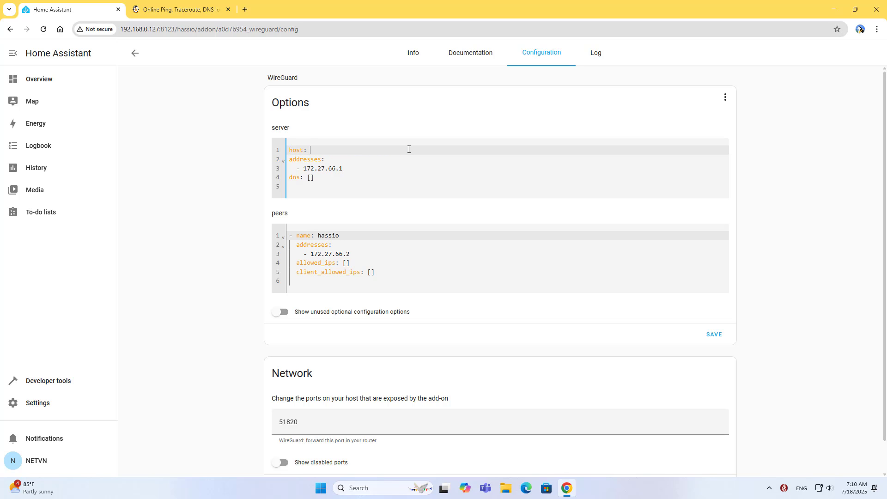
pyautogui.rightClick(409, 150)
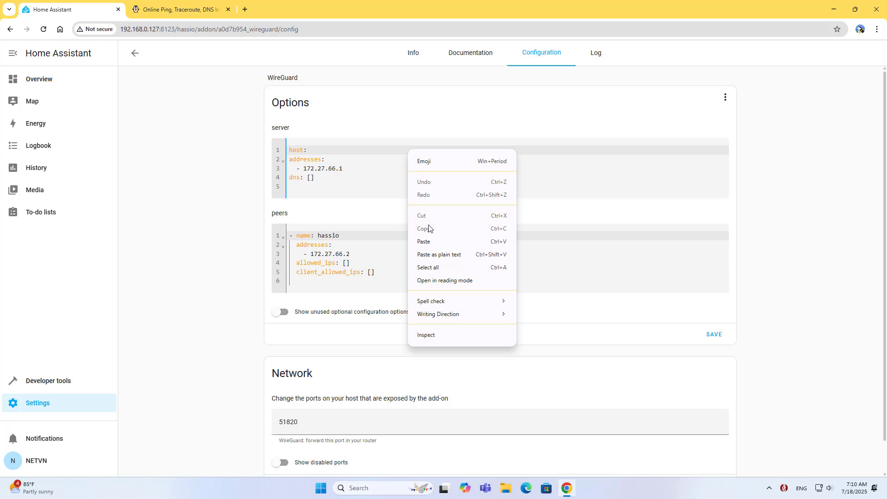
pyautogui.click(429, 241)
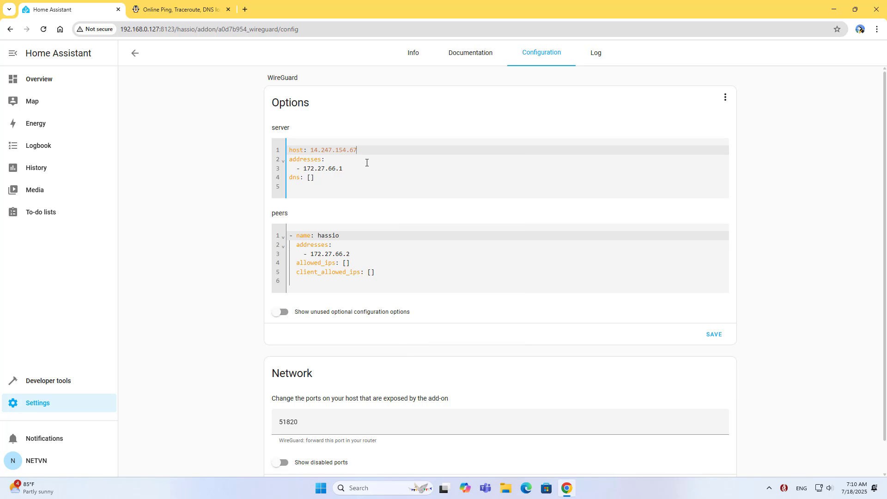
pyautogui.click(714, 334)
# Confirm the WireGuard port is 51820, then return to the Settings dashboard
pyautogui.moveTo(275, 373); pyautogui.dragTo(323, 376)
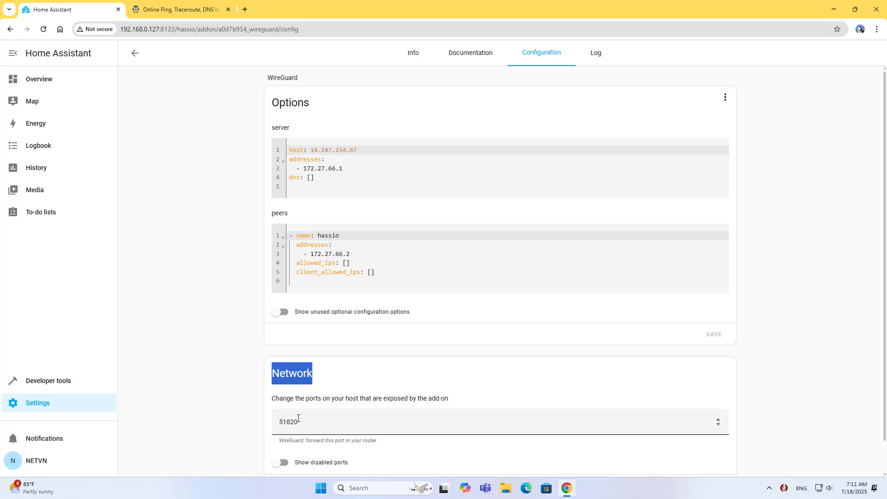
pyautogui.click(280, 423)
pyautogui.moveTo(281, 423); pyautogui.dragTo(309, 423)
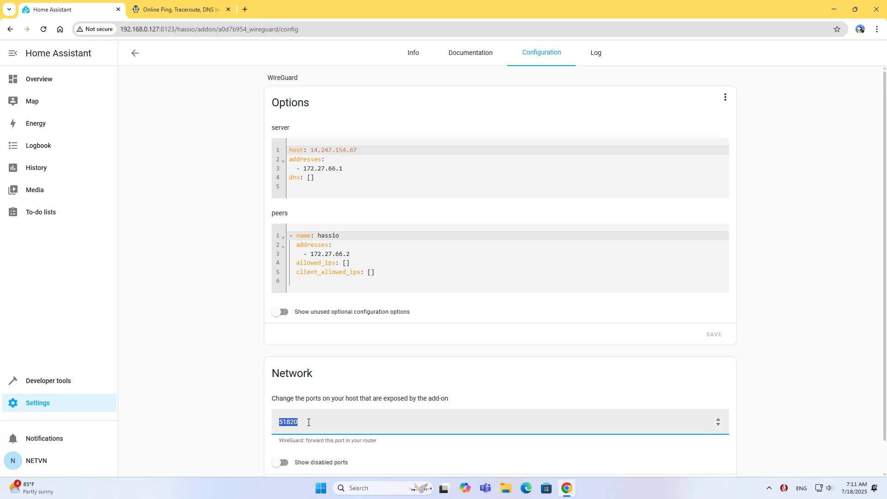
pyautogui.click(136, 55)
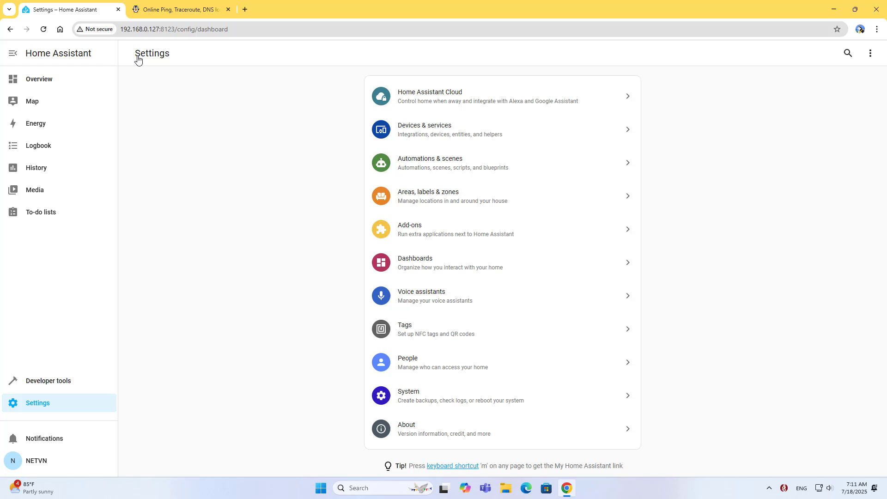
# Set IPv4 to static and add Google DNS servers 8.8.8.8 and 8.8.4.4
pyautogui.click(428, 398)
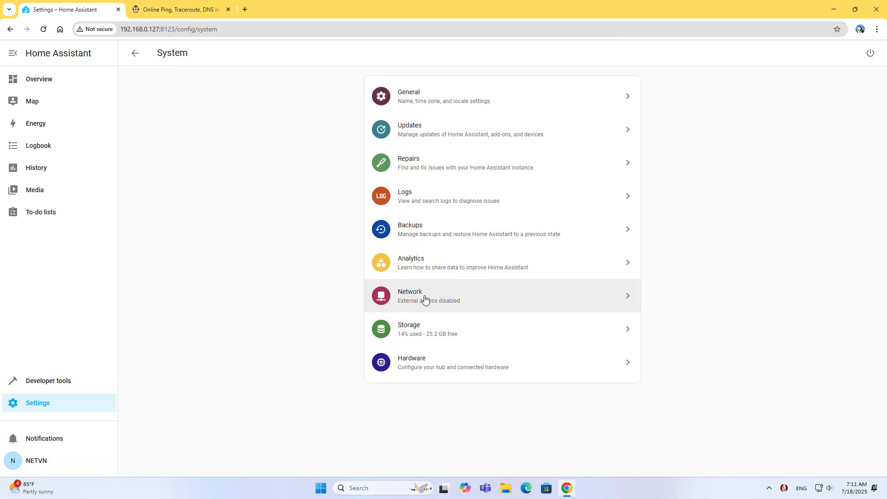
pyautogui.click(424, 298)
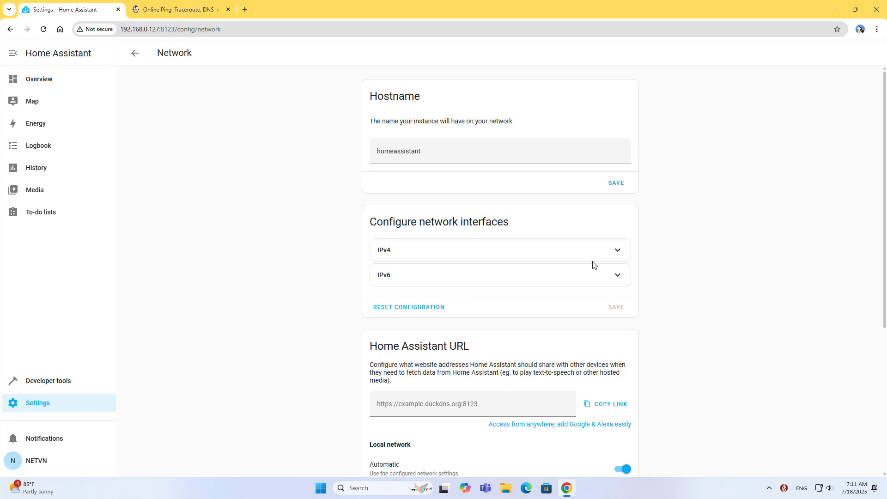
pyautogui.click(618, 251)
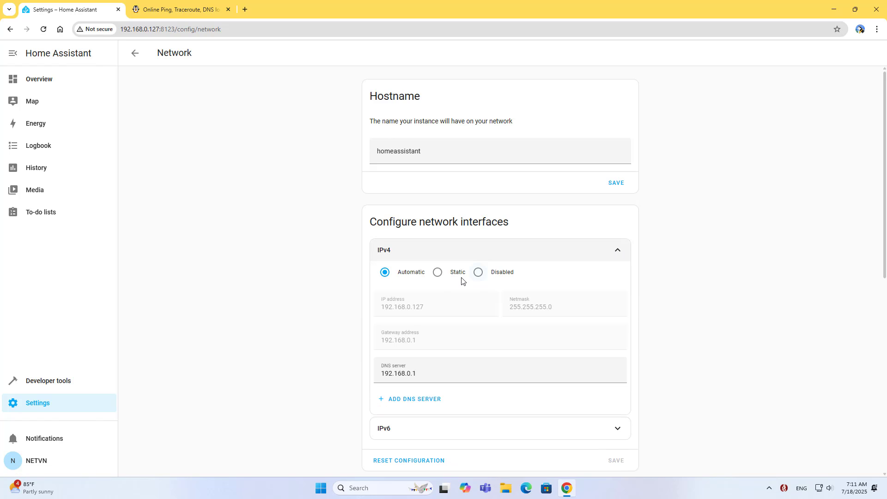
pyautogui.click(439, 274)
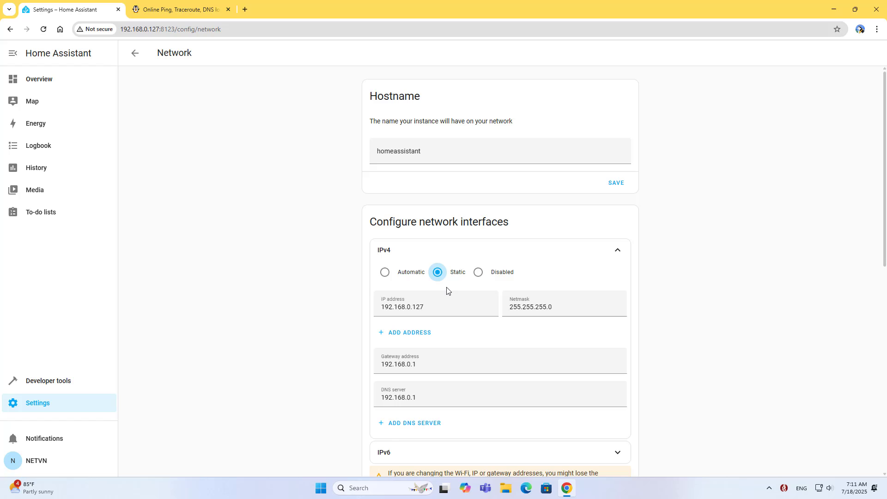
pyautogui.scroll(-2, 440, 365)
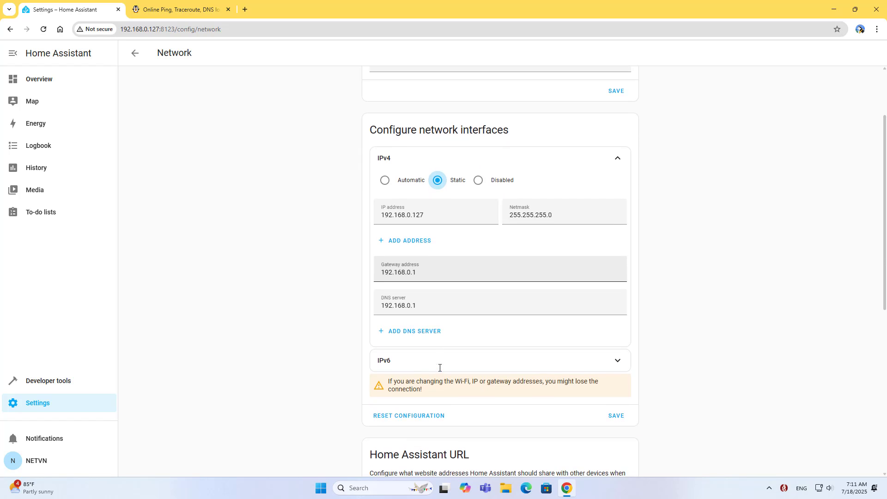
pyautogui.click(409, 335)
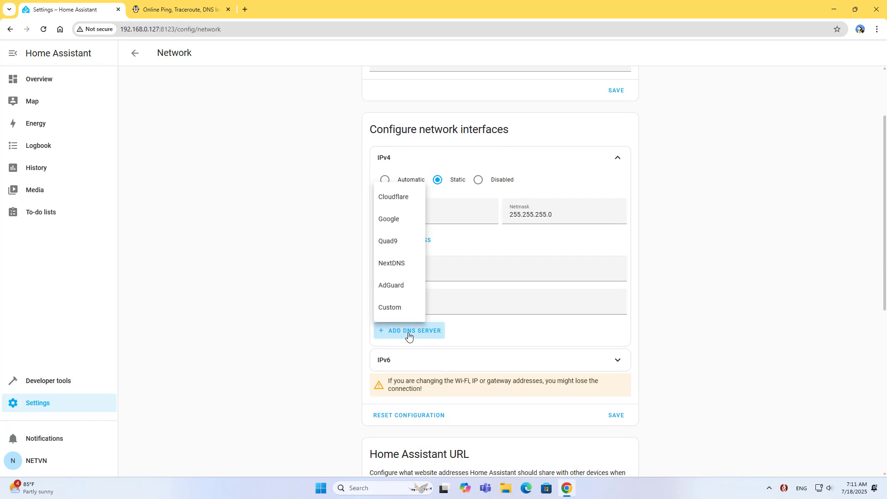
pyautogui.click(398, 224)
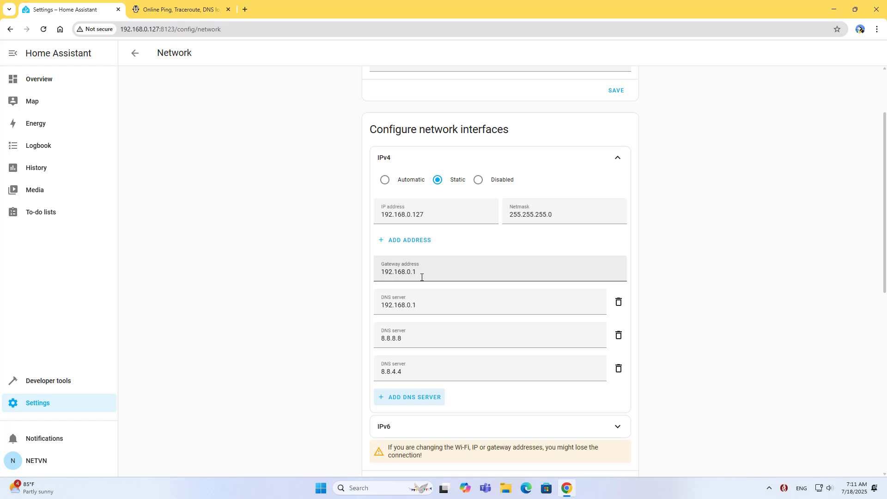
# Disable IPv6 and save the network settings
pyautogui.scroll(-3, 422, 277)
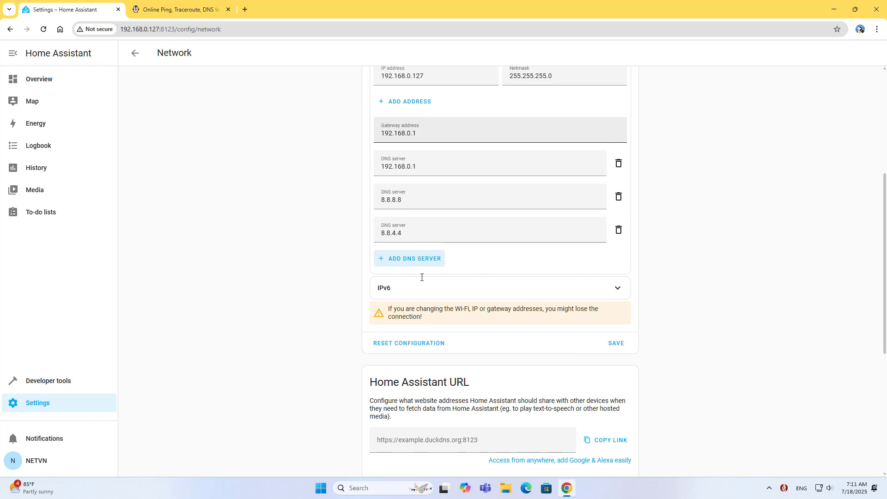
pyautogui.click(616, 289)
pyautogui.click(478, 310)
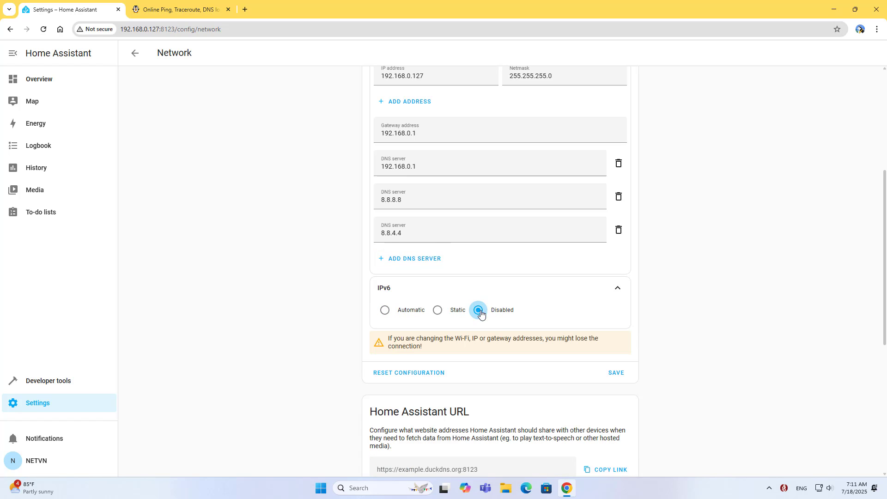
pyautogui.scroll(-1, 502, 320)
pyautogui.click(613, 333)
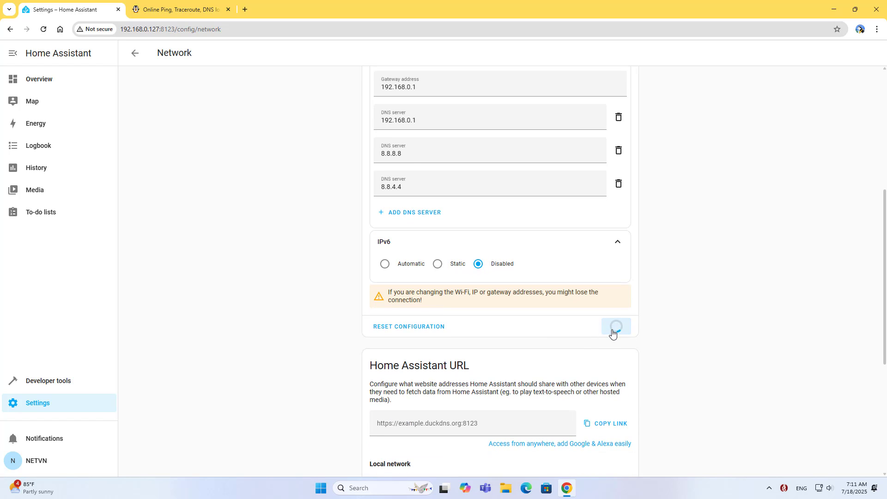
pyautogui.moveTo(451, 131); pyautogui.dragTo(395, 132)
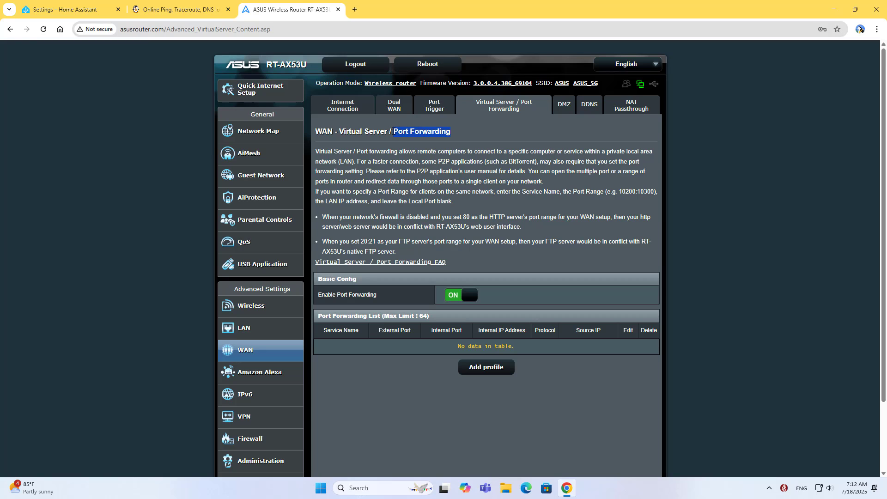
# Create a port forwarding rule named WireGuard using UDP on external port 51820
pyautogui.click(479, 377)
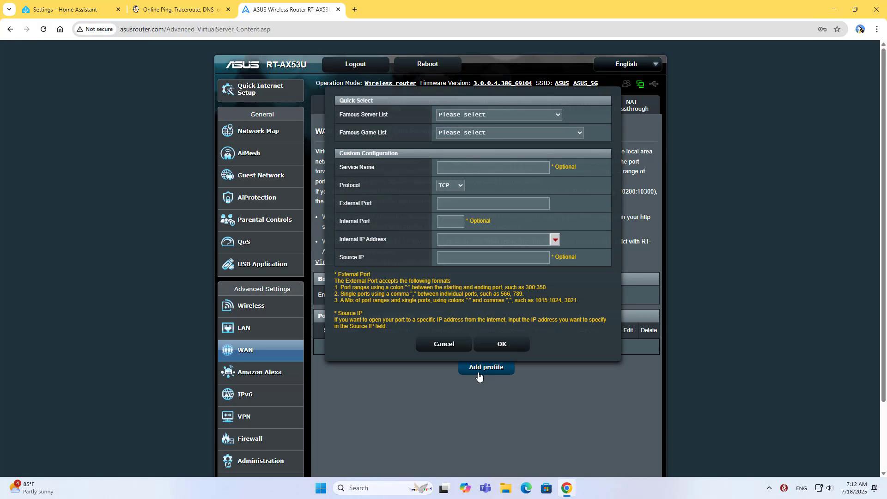
pyautogui.click(498, 163)
pyautogui.write('WireGuard')
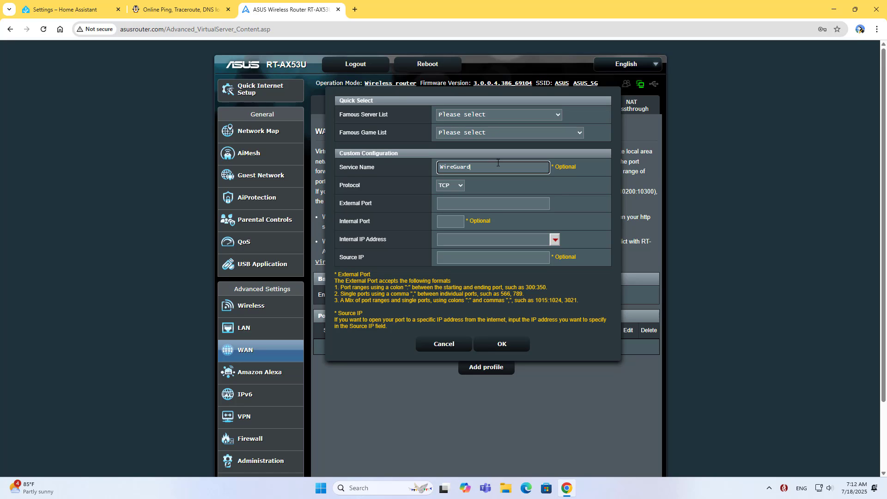
pyautogui.click(462, 186)
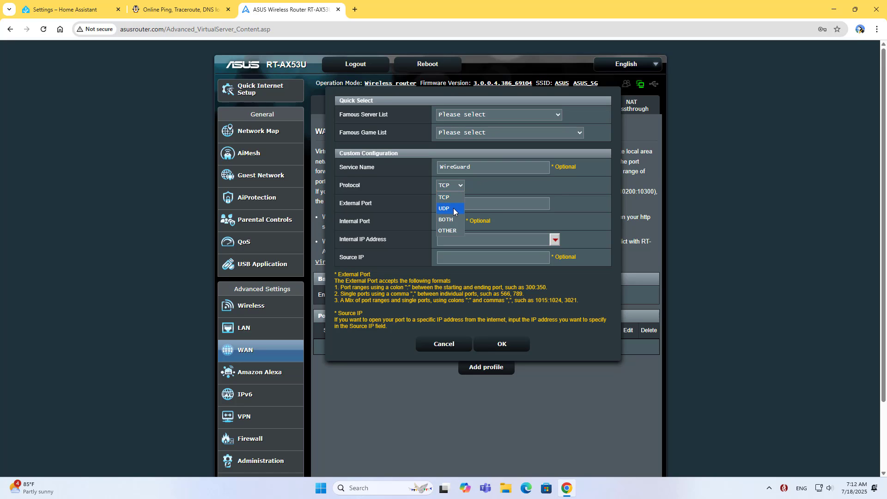
pyautogui.click(455, 207)
pyautogui.click(459, 206)
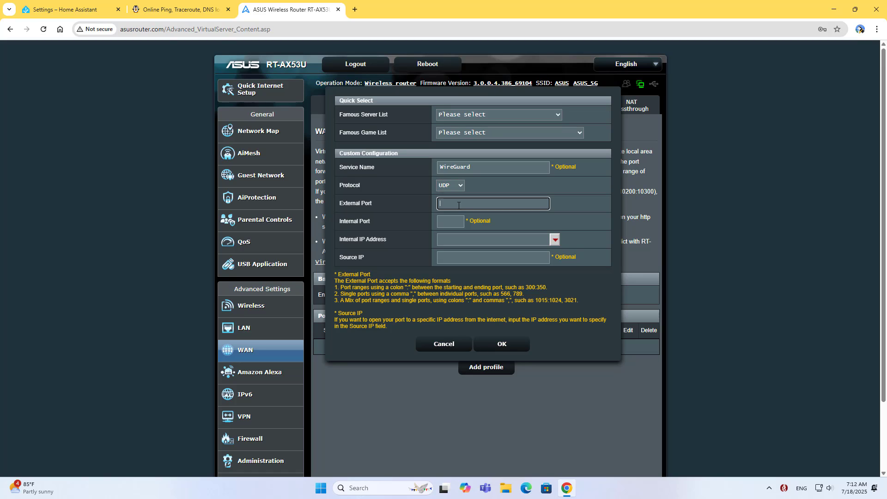
pyautogui.write('51820')
pyautogui.moveTo(449, 204); pyautogui.dragTo(435, 207)
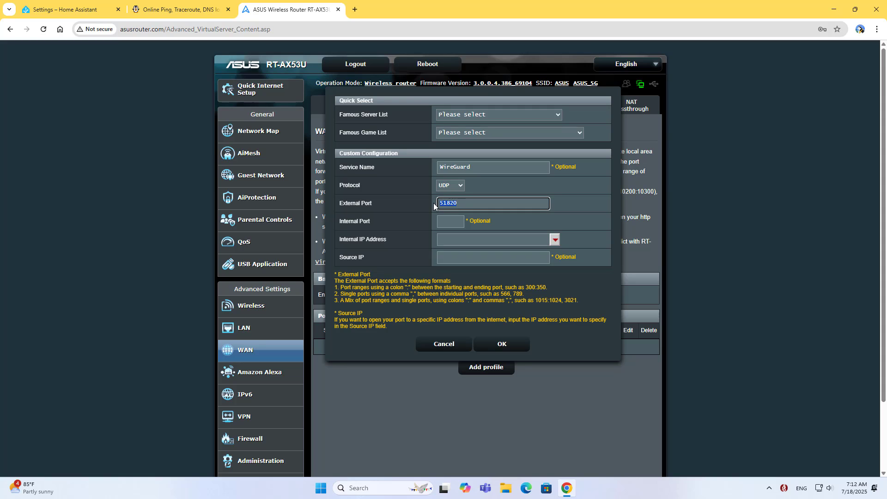
# Set the rule's internal IP to the homeassistant device (192.168.0.127) and save it
pyautogui.click(555, 241)
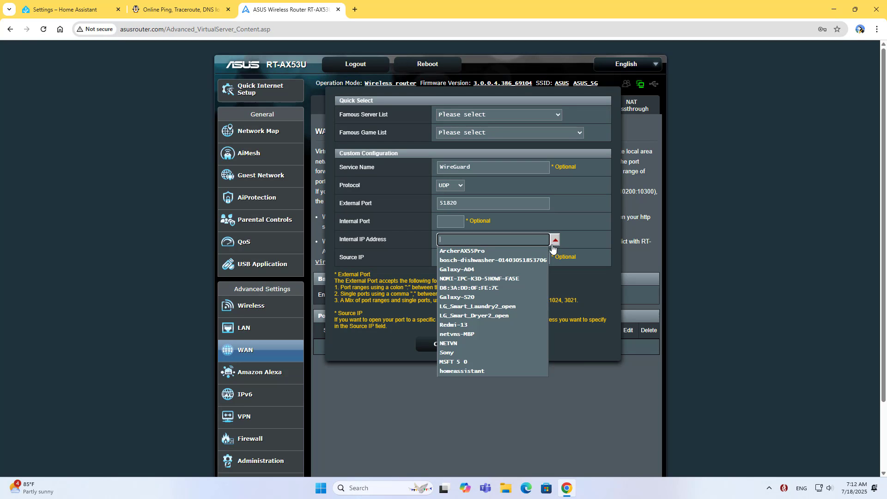
pyautogui.click(471, 371)
pyautogui.moveTo(485, 240); pyautogui.dragTo(398, 245)
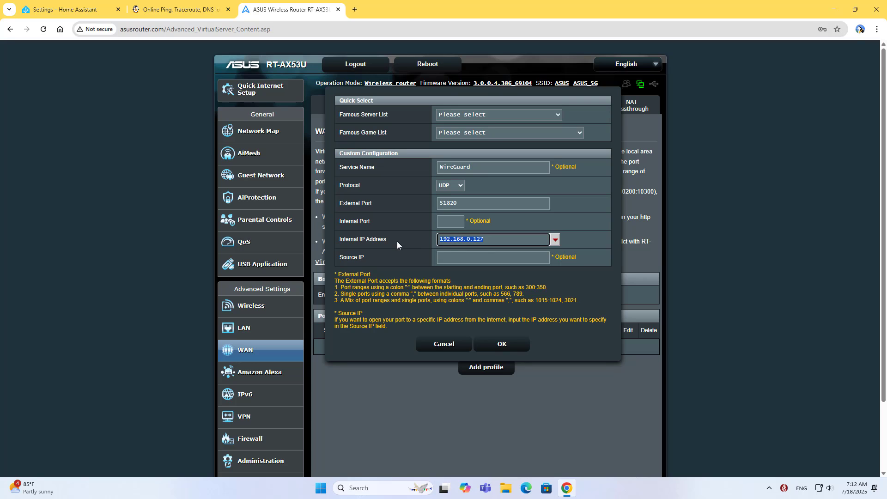
pyautogui.click(502, 343)
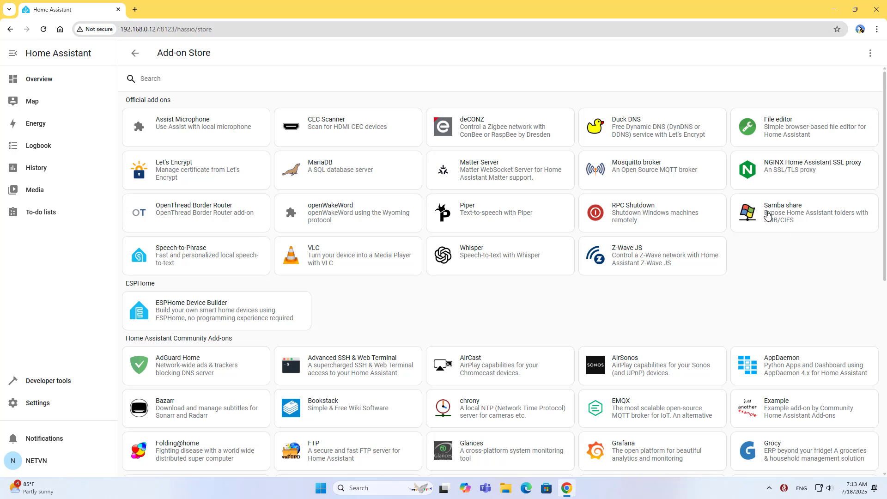
# Install the Samba share add-on and view its configuration
pyautogui.click(768, 218)
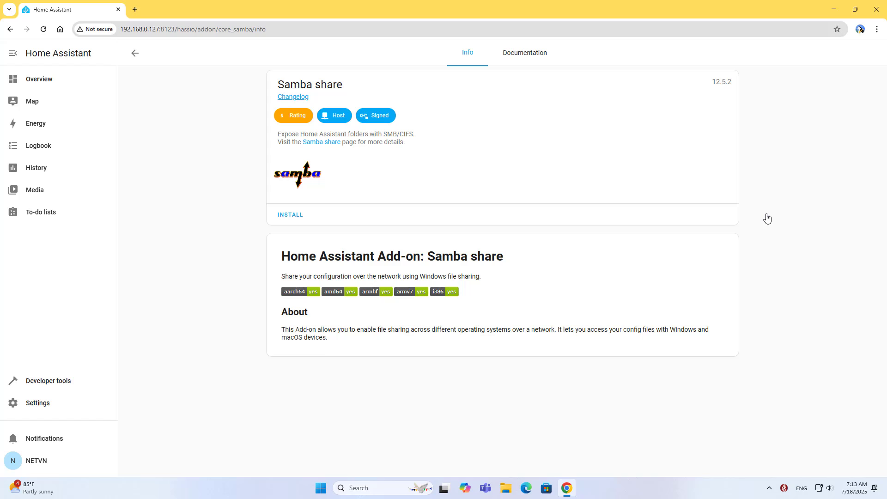
pyautogui.click(291, 216)
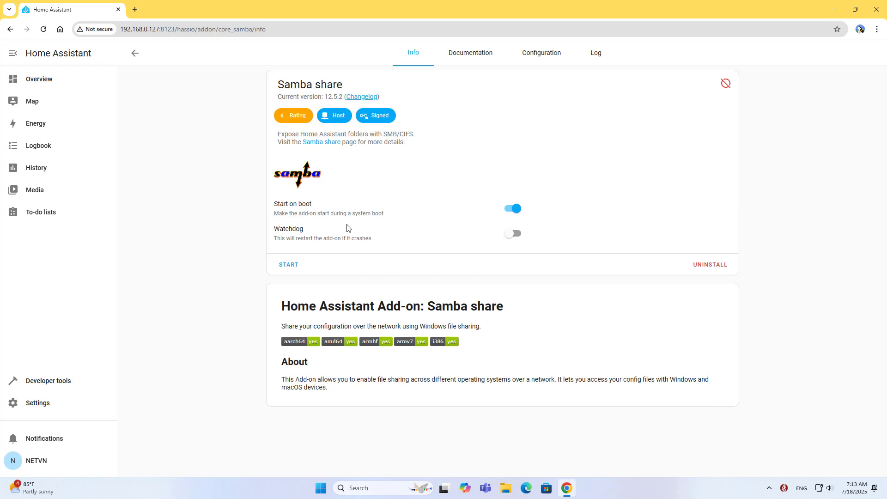
pyautogui.click(541, 61)
# Check the Samba login username and password, then save the configuration
pyautogui.click(310, 180)
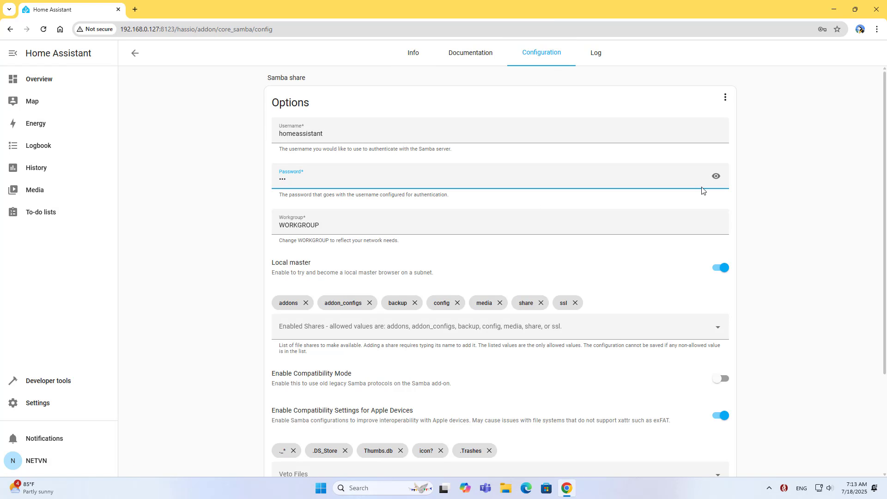
pyautogui.click(715, 176)
pyautogui.moveTo(305, 180); pyautogui.dragTo(280, 181)
pyautogui.moveTo(319, 133); pyautogui.dragTo(264, 136)
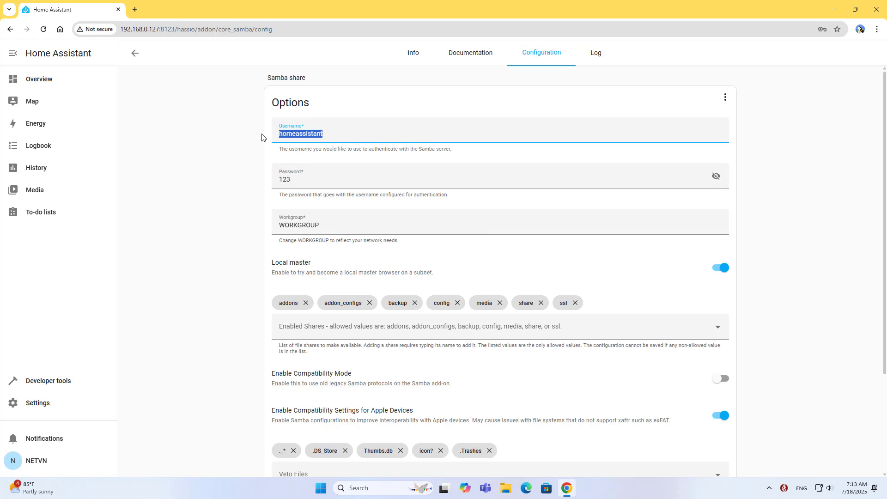
pyautogui.scroll(-3, 876, 230)
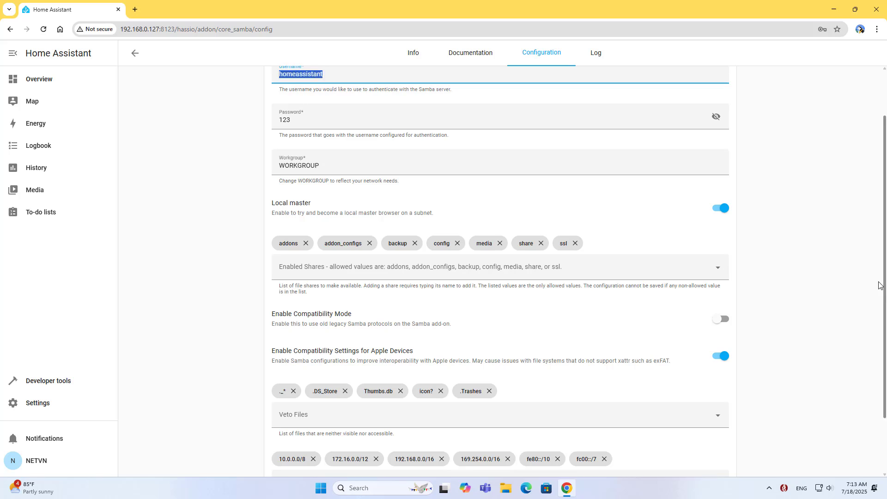
pyautogui.click(715, 453)
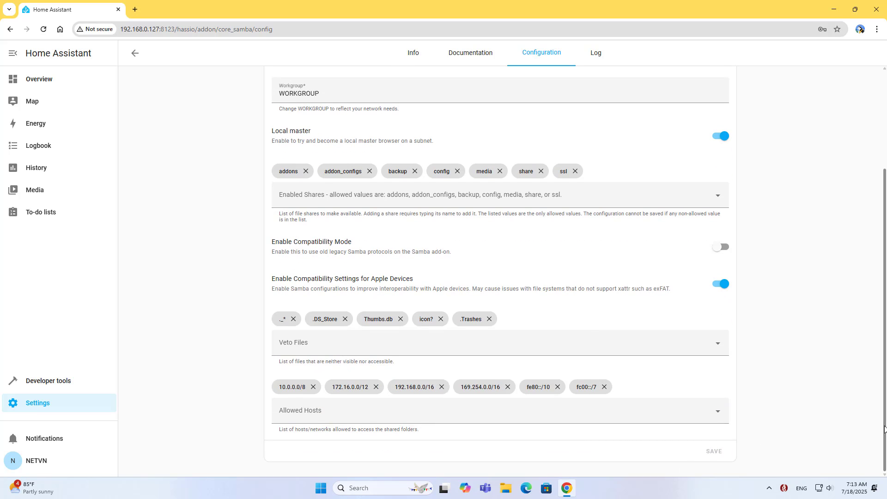
pyautogui.moveTo(882, 428); pyautogui.dragTo(881, 240)
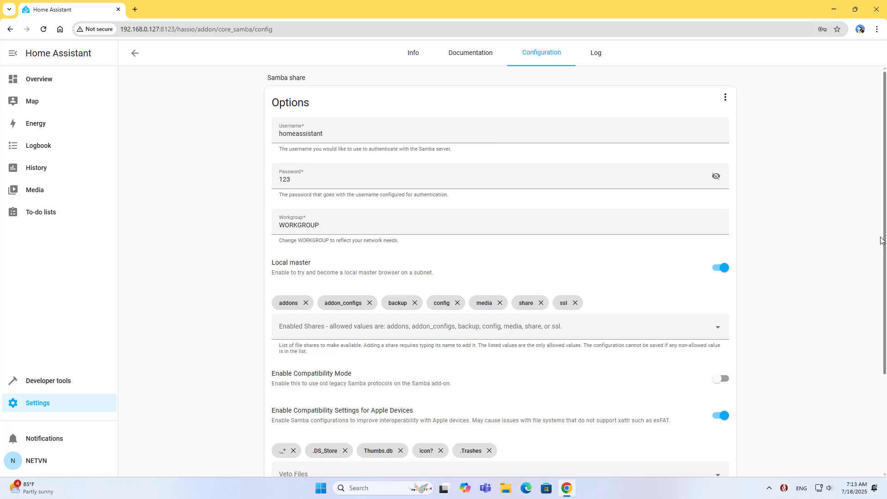
# Enable Watchdog, start Samba share, and return to the installed add-ons list
pyautogui.click(416, 54)
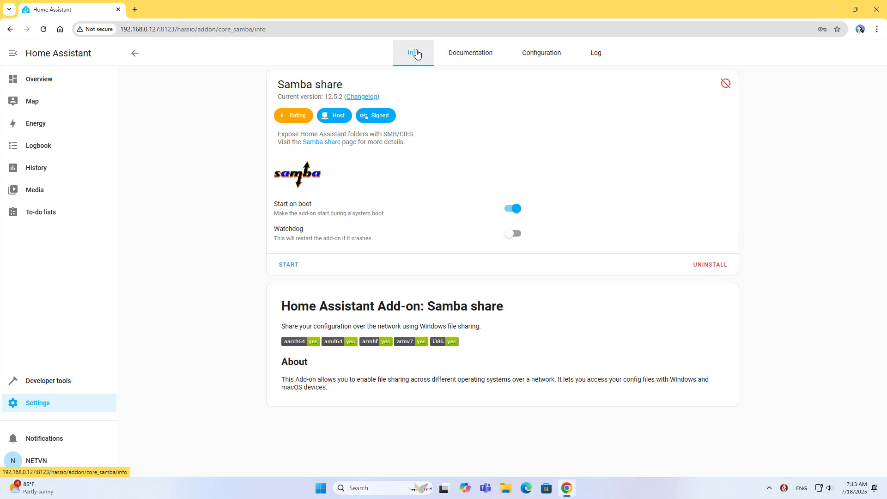
pyautogui.click(519, 239)
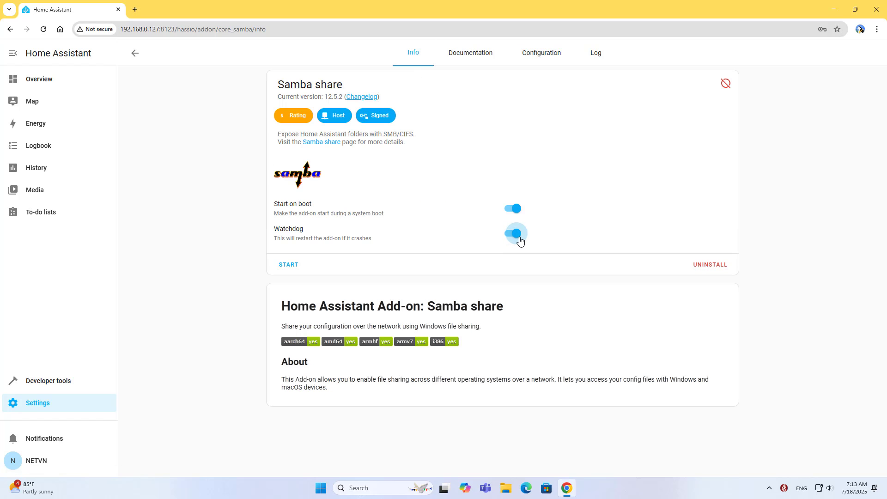
pyautogui.click(295, 268)
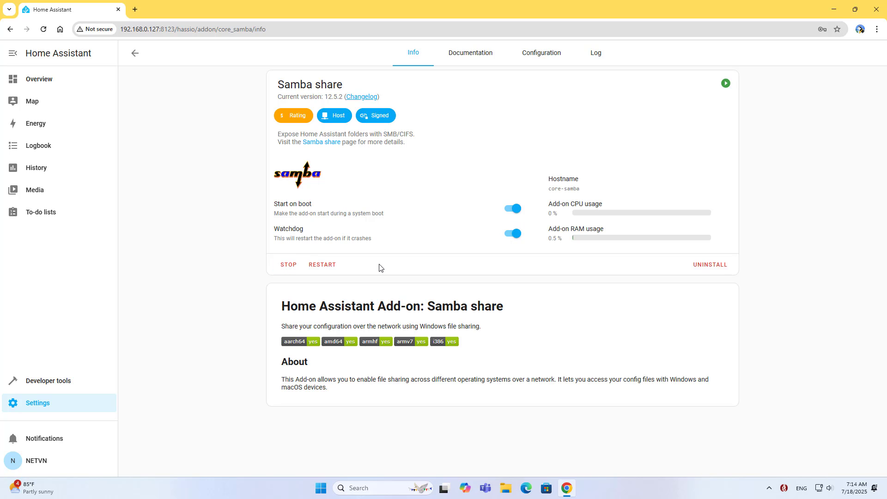
pyautogui.click(135, 54)
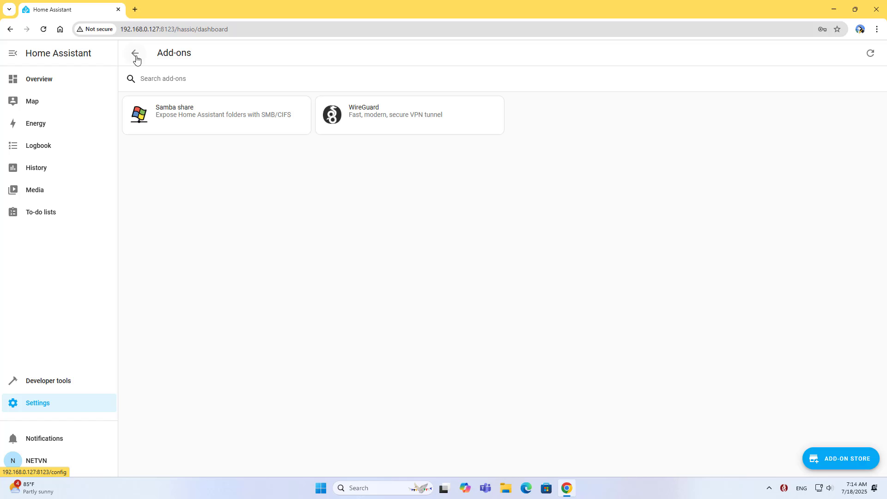
# Enable Watchdog and start WireGuard, then select the host address 192.168.0.127
pyautogui.click(372, 119)
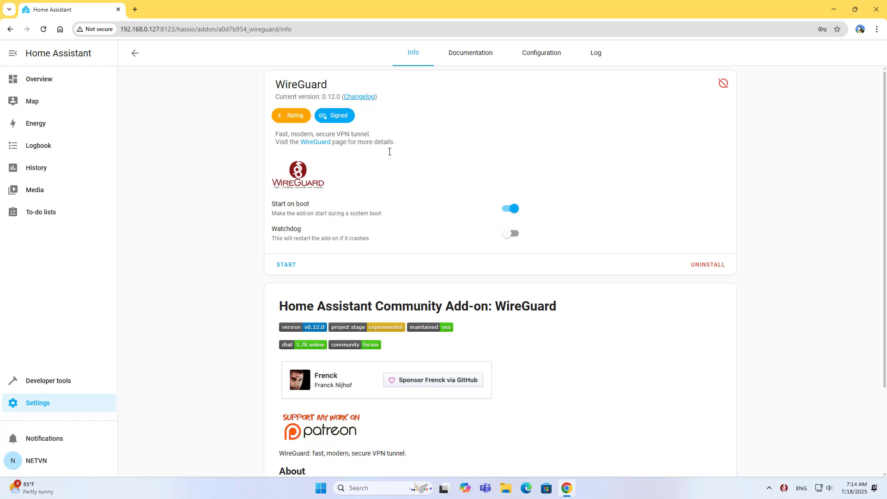
pyautogui.click(512, 235)
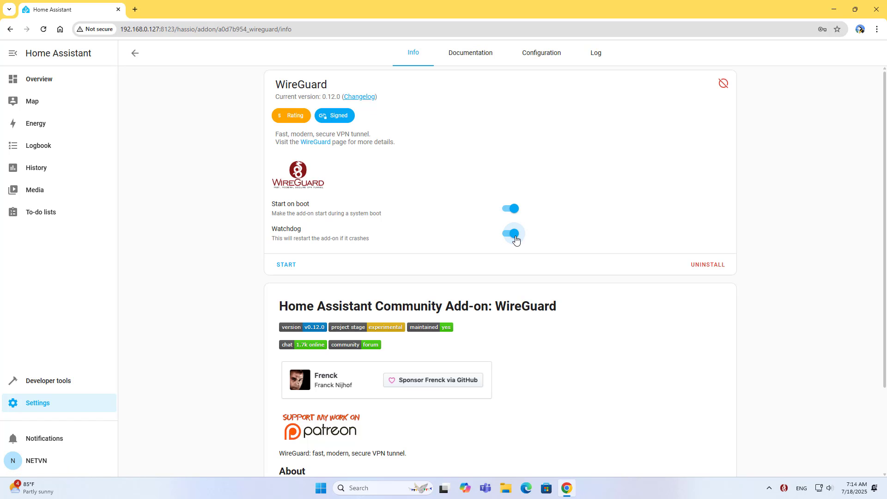
pyautogui.click(289, 270)
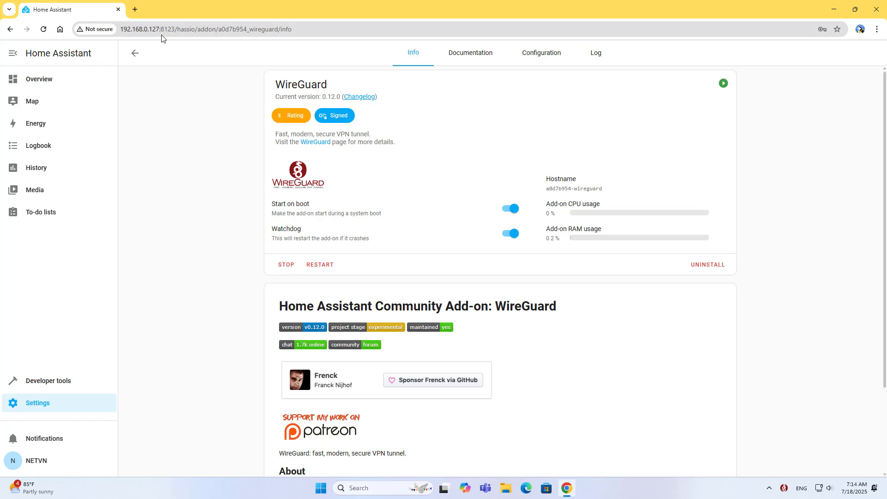
pyautogui.moveTo(160, 30); pyautogui.dragTo(121, 31)
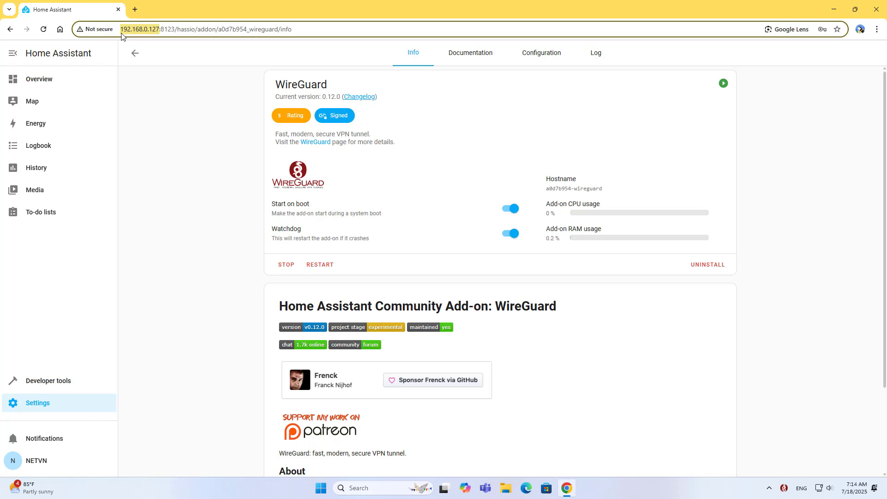
pyautogui.moveTo(417, 276); pyautogui.dragTo(368, 277)
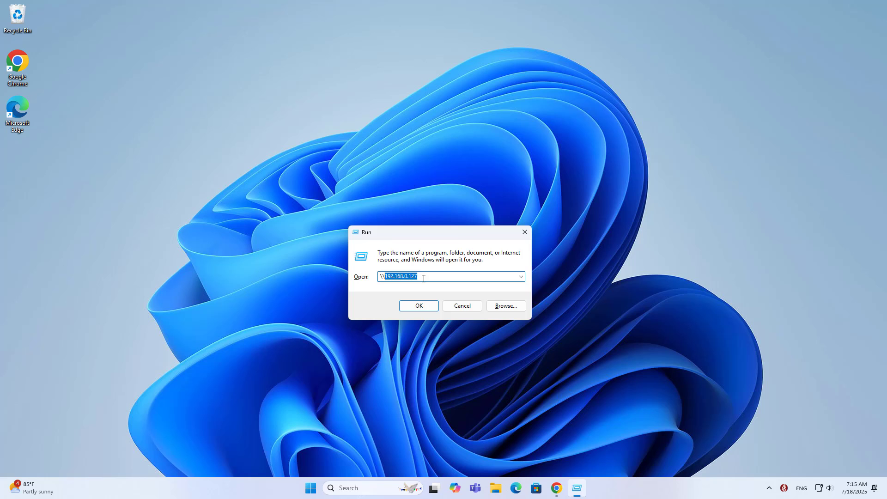
# Open the \\192.168.0.127 network share and log in with the Samba username and password
pyautogui.click(423, 278)
pyautogui.click(412, 310)
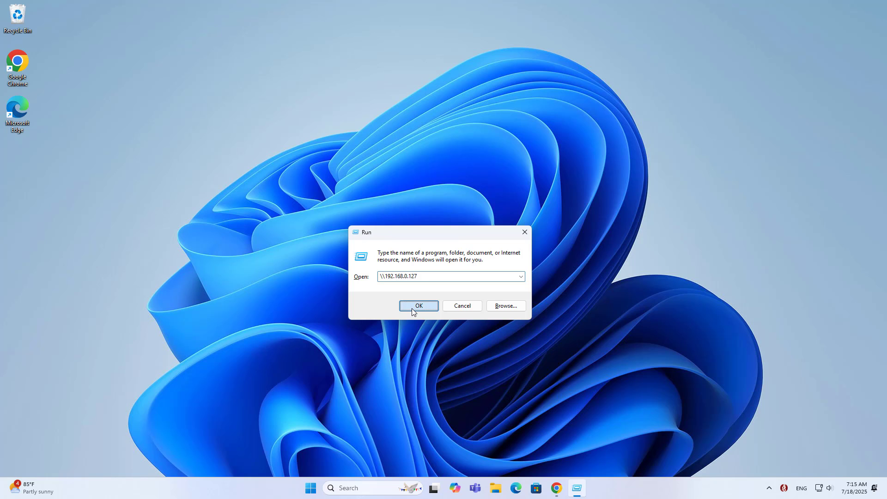
pyautogui.write('homeassist')
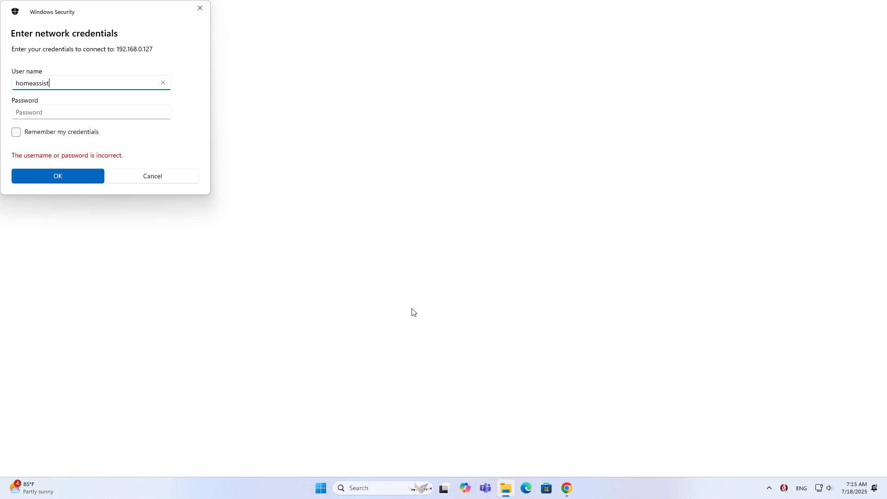
pyautogui.write('ant')
pyautogui.press('Tab')
pyautogui.write('123')
pyautogui.click(162, 114)
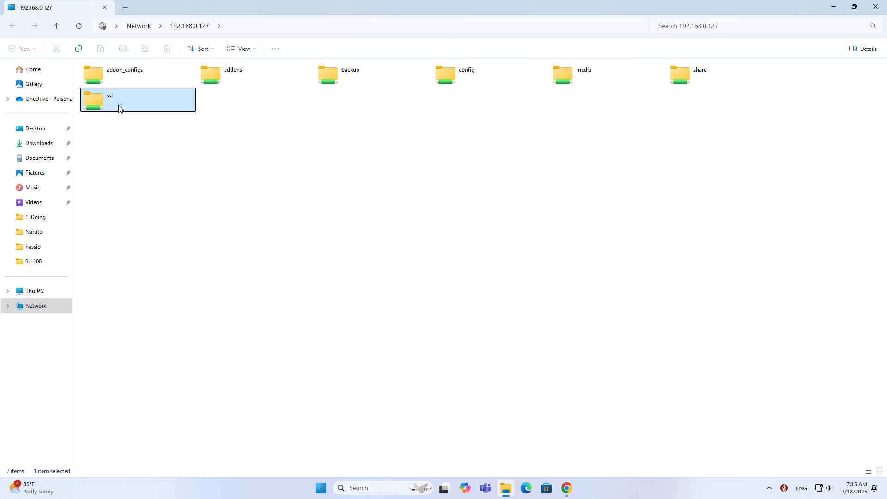
# Browse to ssl\wireguard\hassio and open qrcode.png in Photos
pyautogui.doubleClick(116, 104)
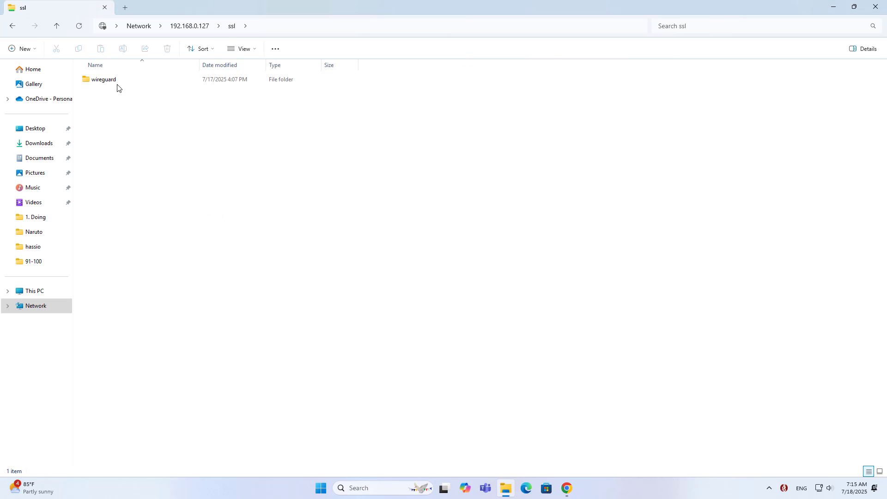
pyautogui.click(113, 84)
pyautogui.doubleClick(111, 84)
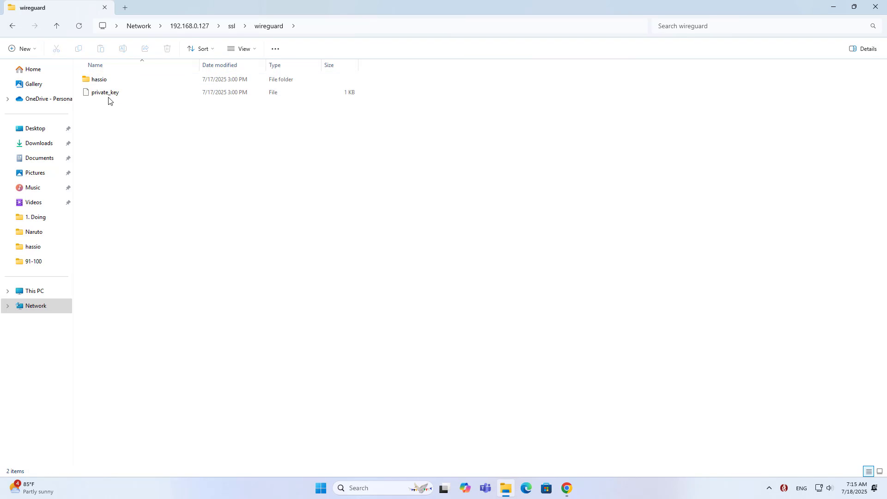
pyautogui.click(109, 84)
pyautogui.doubleClick(109, 85)
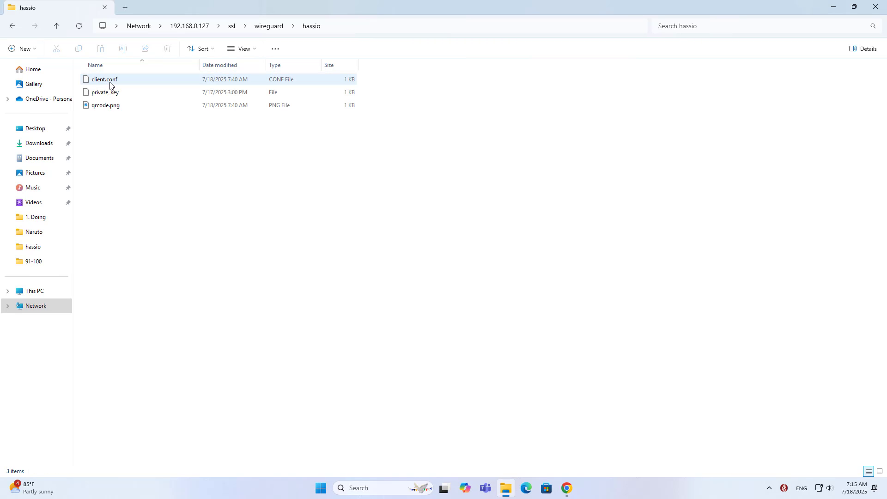
pyautogui.click(113, 107)
pyautogui.click(351, 29)
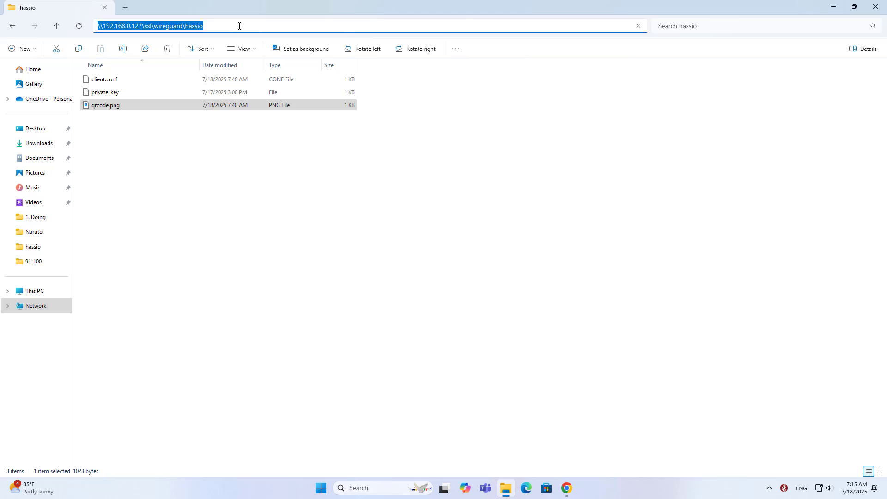
pyautogui.click(212, 26)
pyautogui.moveTo(212, 26); pyautogui.dragTo(147, 27)
pyautogui.click(113, 124)
pyautogui.click(115, 108)
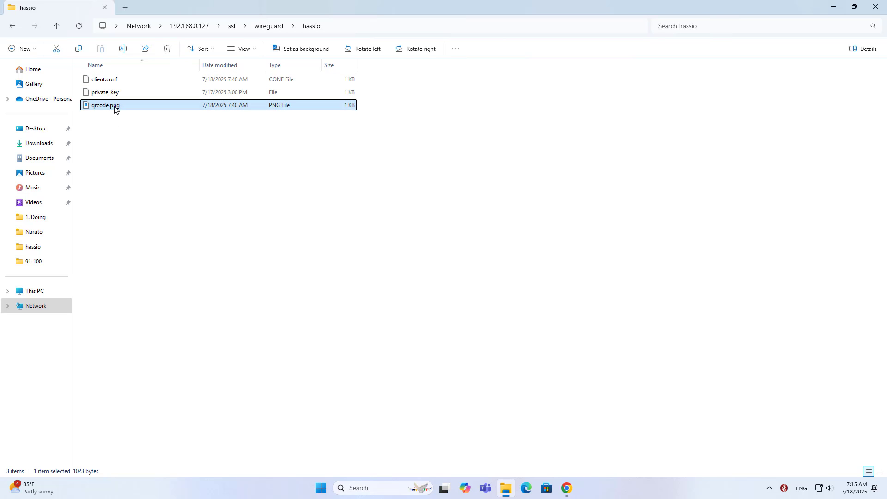
pyautogui.doubleClick(114, 106)
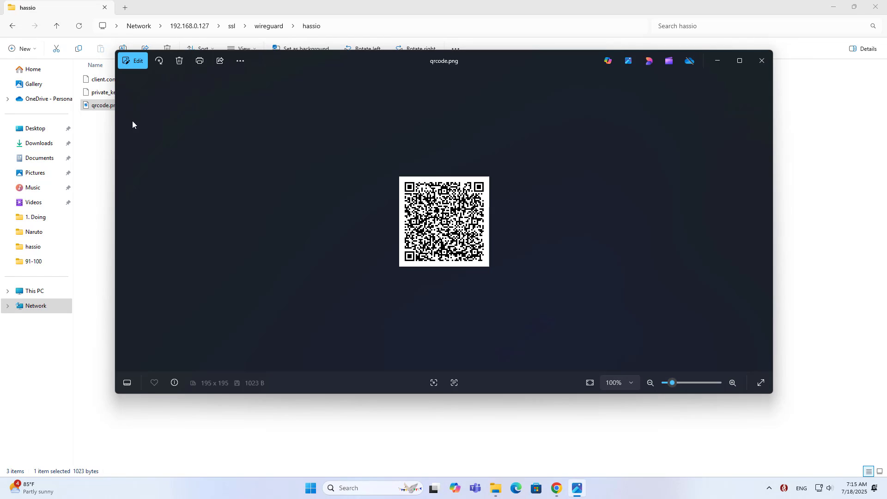
# Zoom in three times on the WireGuard QR code in Photos
pyautogui.click(733, 383)
pyautogui.click(732, 383)
pyautogui.click(732, 383)
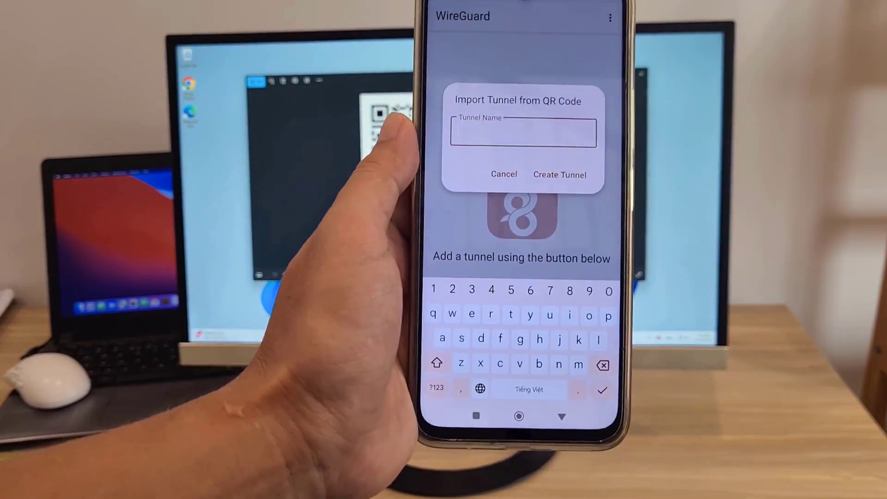
# Create the scanned tunnel as 'ha', switch it on and view its handshake details
pyautogui.write('ha')
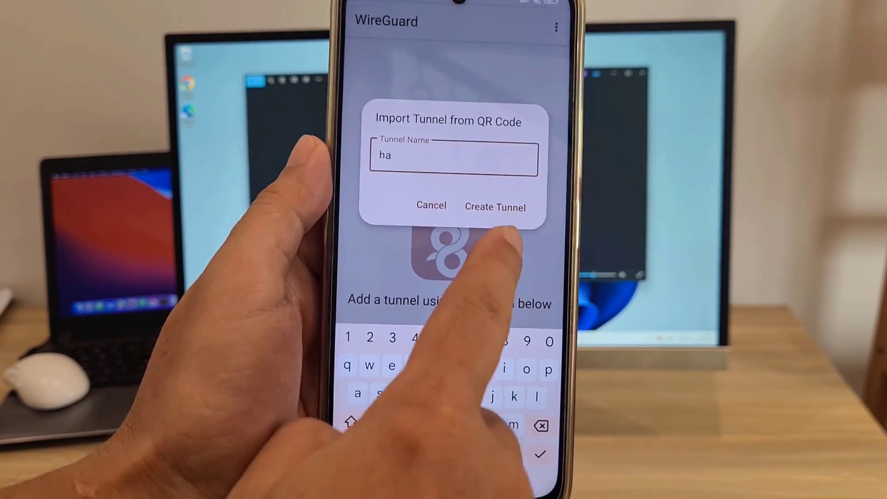
pyautogui.click(495, 207)
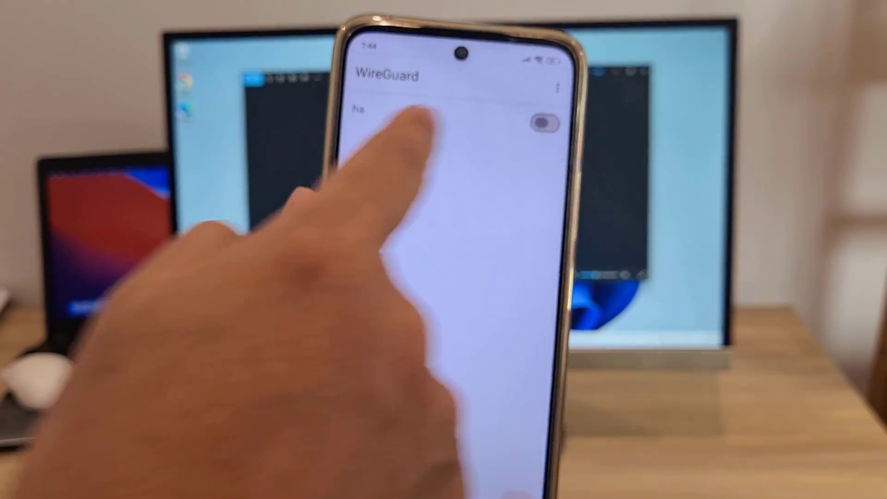
pyautogui.click(544, 123)
pyautogui.click(375, 111)
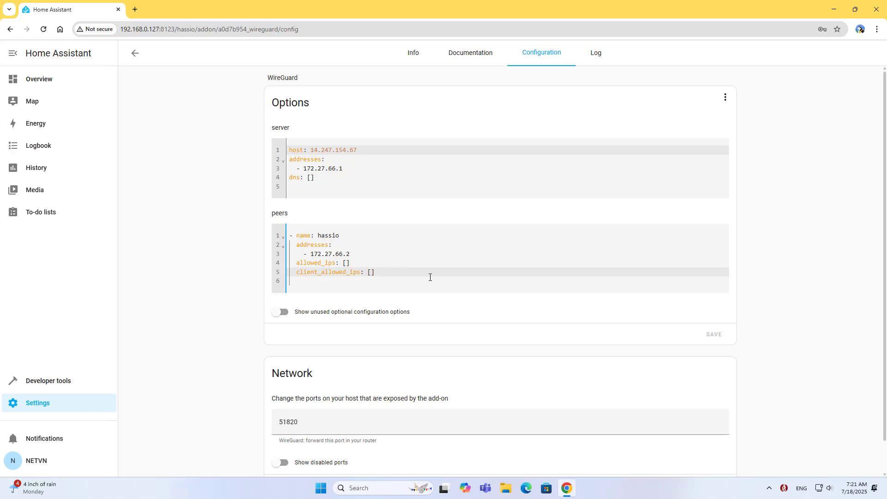
# Start a second peer named remotepc with an addresses list entry
pyautogui.press('Return')
pyautogui.write('- name: remotepc')
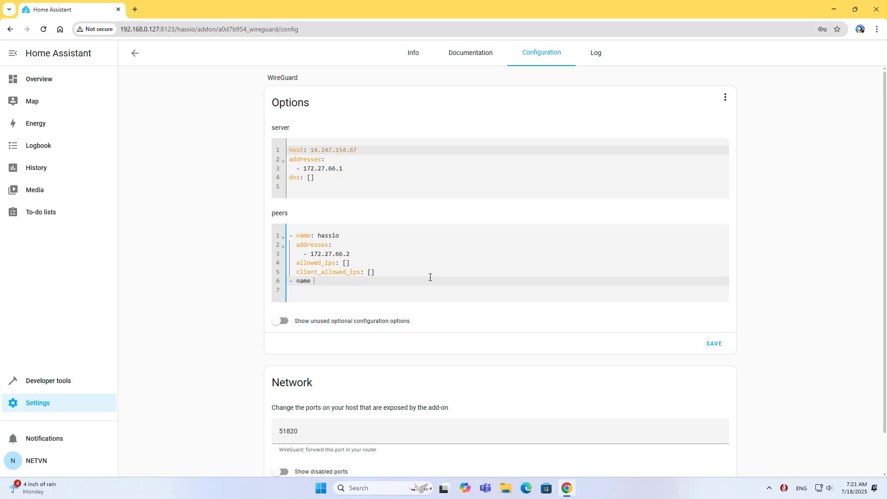
pyautogui.press('Return')
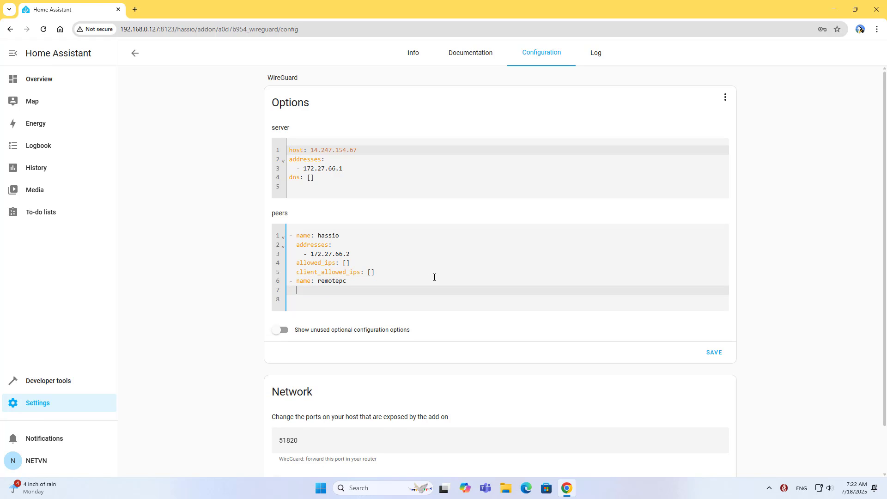
pyautogui.write('addresses:')
pyautogui.press('Return')
pyautogui.write('-')
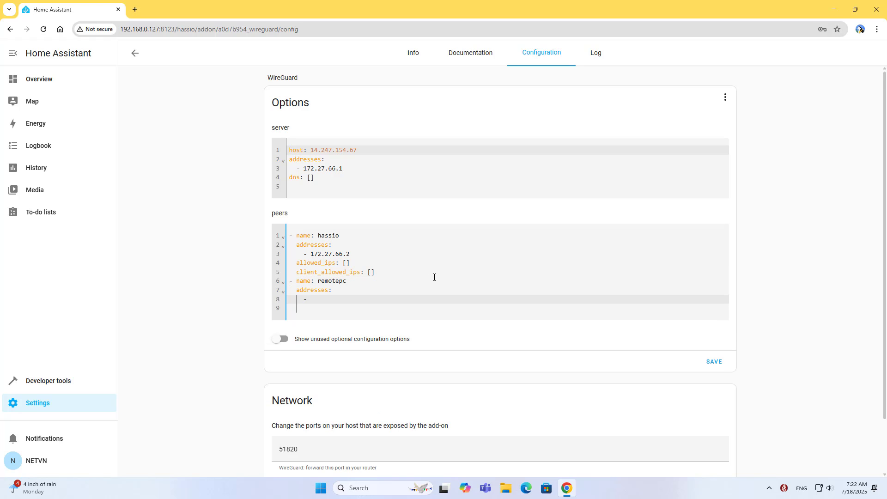
# Fill in remotepc's address 172.27.66.3 and begin a public_key line
pyautogui.click(311, 254)
pyautogui.click(349, 298)
pyautogui.write('172.27.66.2')
pyautogui.moveTo(343, 301); pyautogui.dragTo(351, 298)
pyautogui.moveTo(344, 255); pyautogui.dragTo(351, 254)
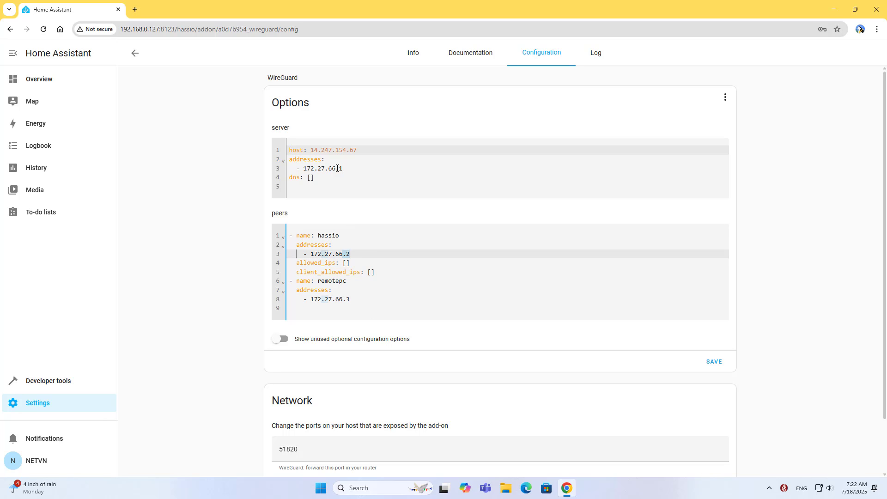
pyautogui.moveTo(338, 168); pyautogui.dragTo(347, 168)
pyautogui.click(364, 300)
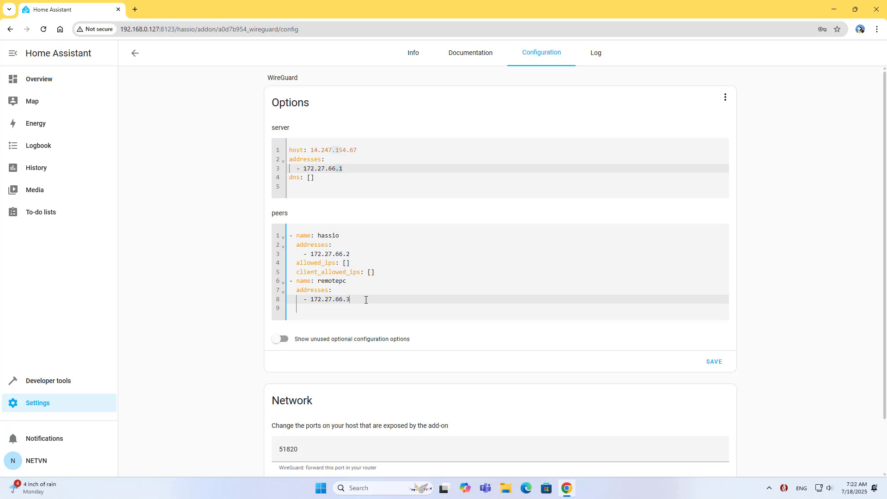
pyautogui.press('Down')
pyautogui.write('public_k')
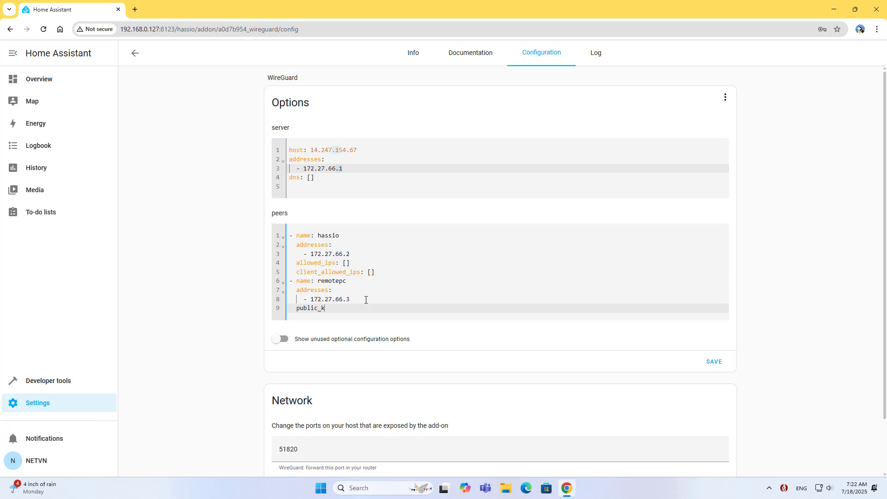
pyautogui.write('ey:')
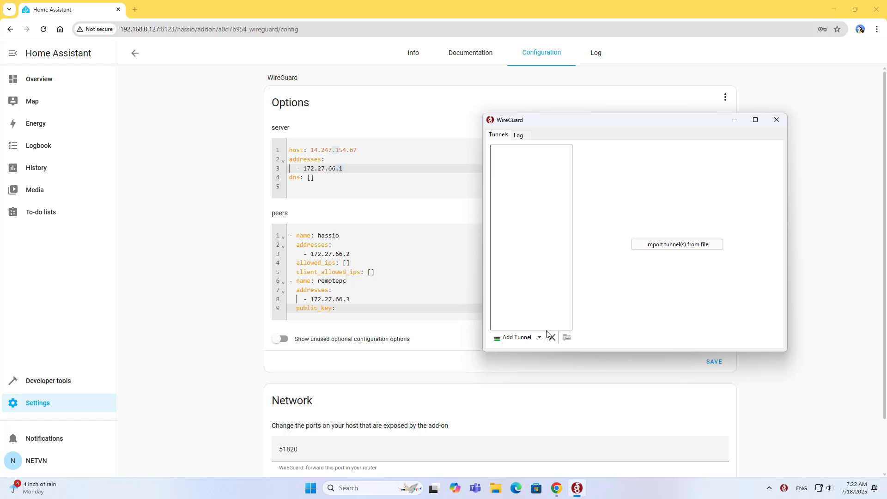
# Add an empty WireGuard tunnel named HomeAssistant
pyautogui.click(540, 338)
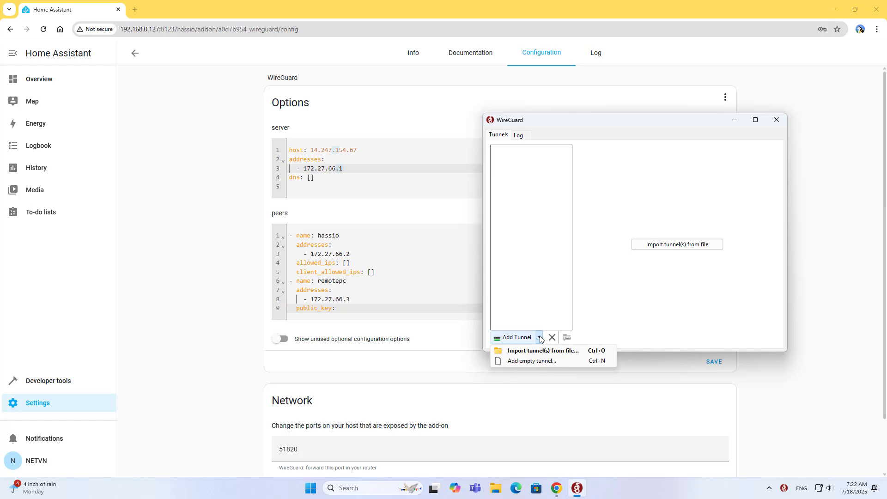
pyautogui.click(544, 362)
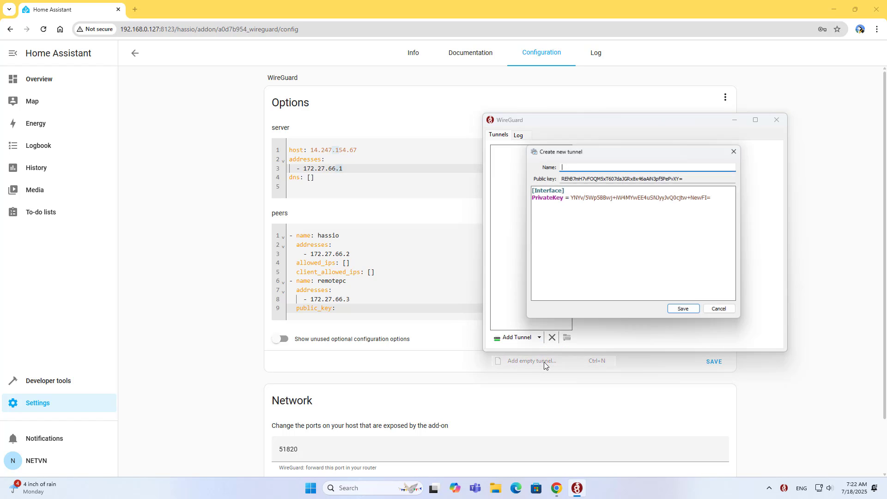
pyautogui.write('HomeAssistant')
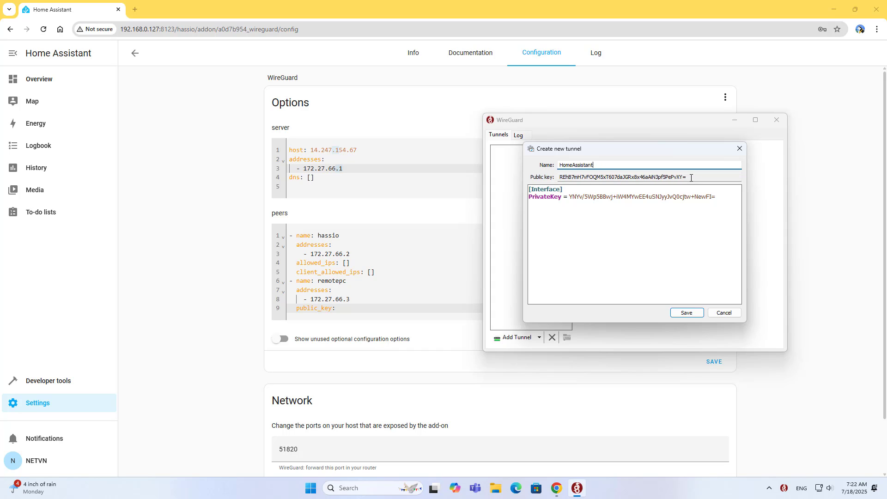
# Copy the HomeAssistant tunnel's generated public key
pyautogui.moveTo(689, 176); pyautogui.dragTo(564, 176)
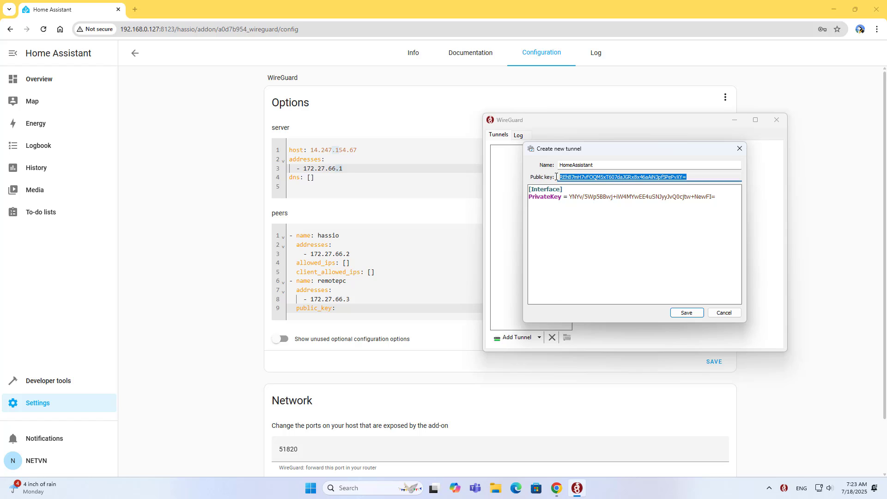
pyautogui.rightClick(575, 178)
pyautogui.click(596, 209)
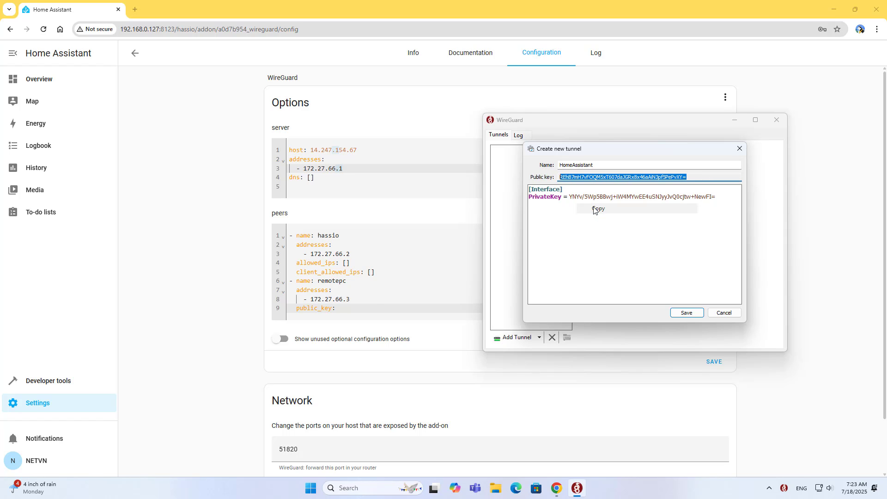
# Paste the Windows tunnel's public key after remotepc's public_key
pyautogui.click(368, 310)
pyautogui.rightClick(368, 310)
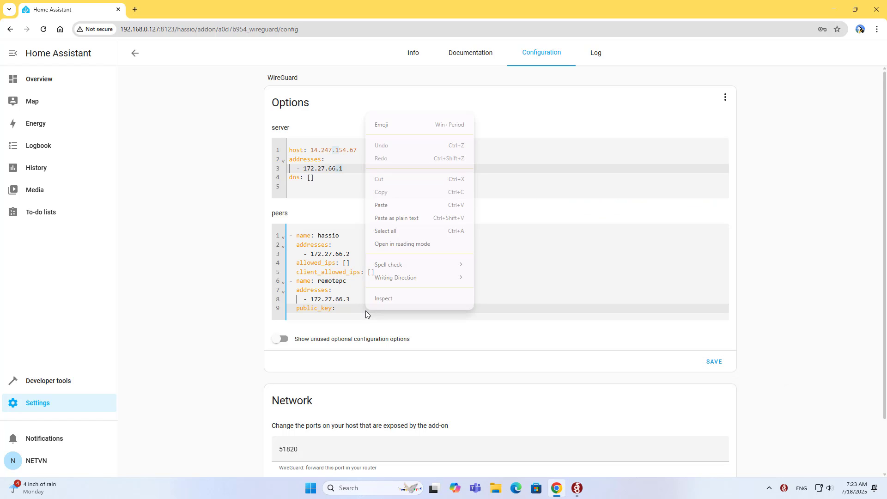
pyautogui.click(396, 209)
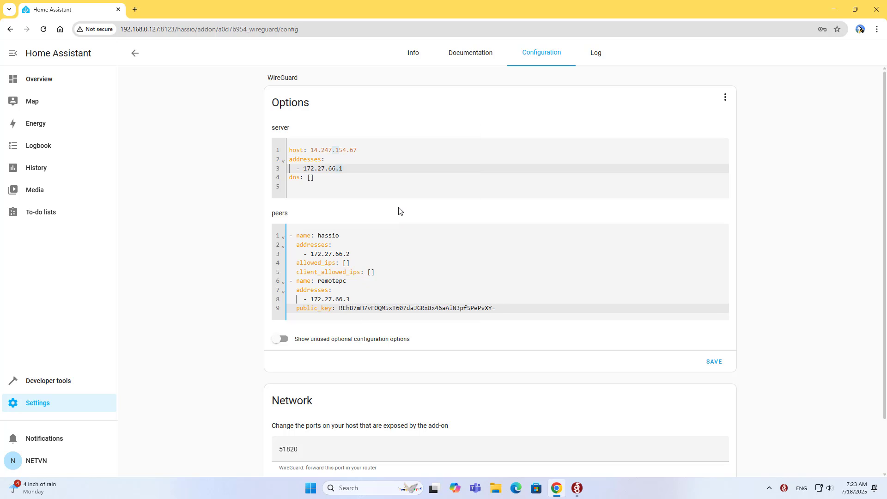
# Add empty allowed_ips and client_allowed_ips lines to remotepc and save the configuration
pyautogui.press('Return')
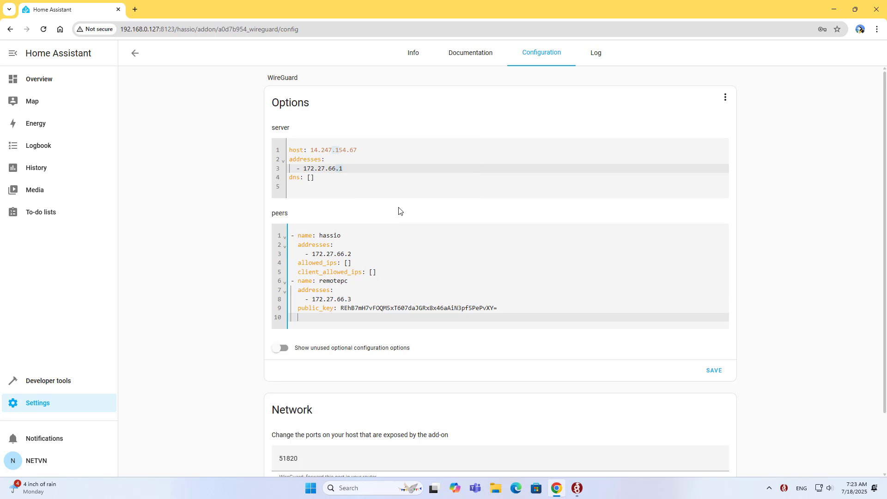
pyautogui.write('allowed_ips: []')
pyautogui.press('Return')
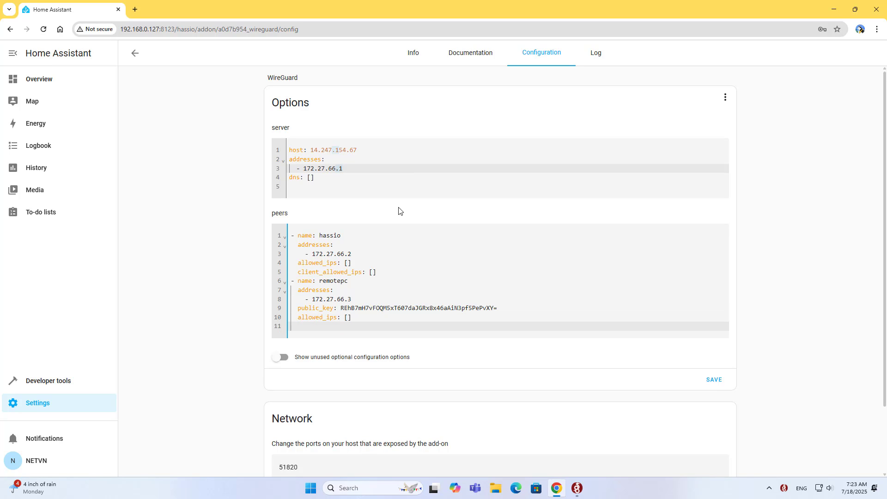
pyautogui.write('client_allowed_ips: [')
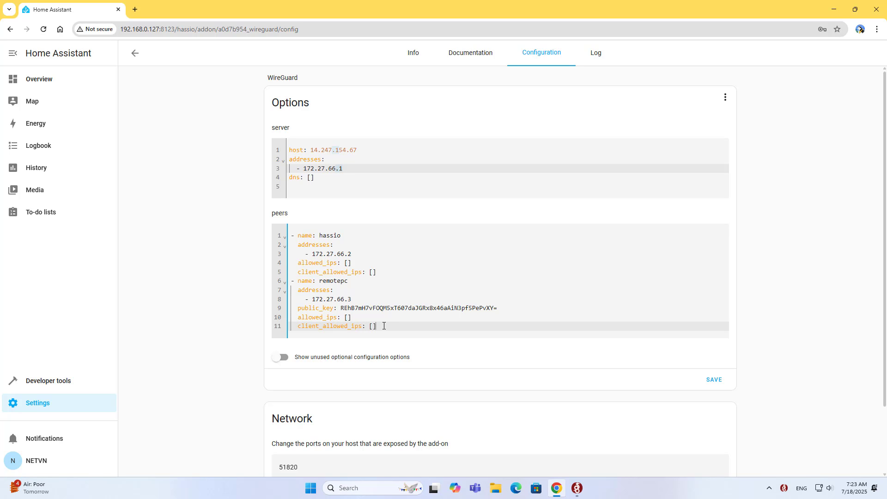
pyautogui.moveTo(383, 331); pyautogui.dragTo(294, 284)
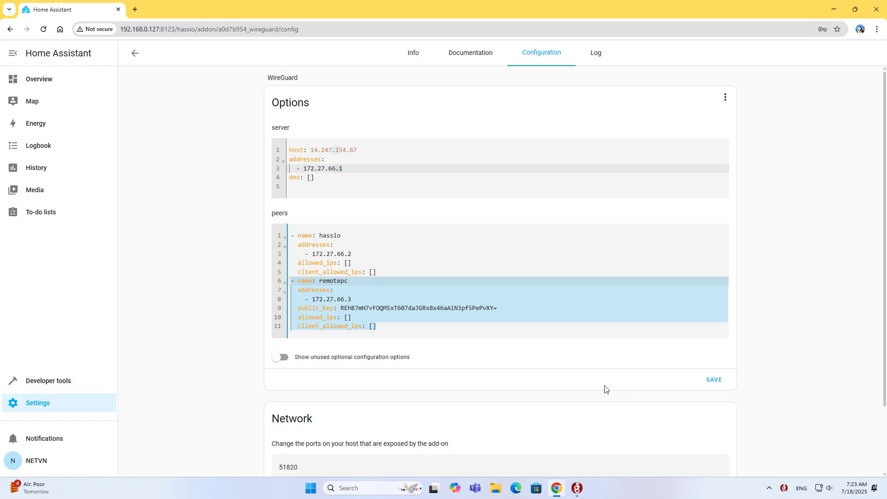
pyautogui.click(714, 380)
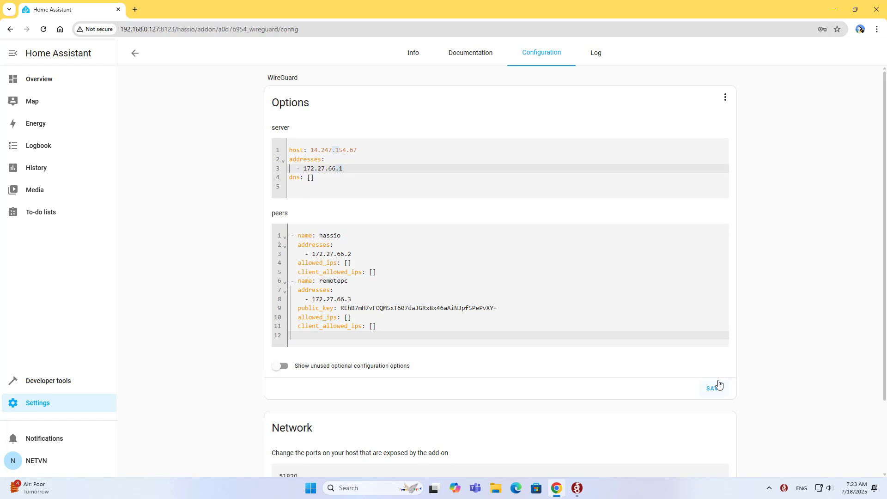
# Add Address = 172.27.66.3/32, DNS = 8.8.8.8 and a [Peer] section with a PublicKey line
pyautogui.click(577, 488)
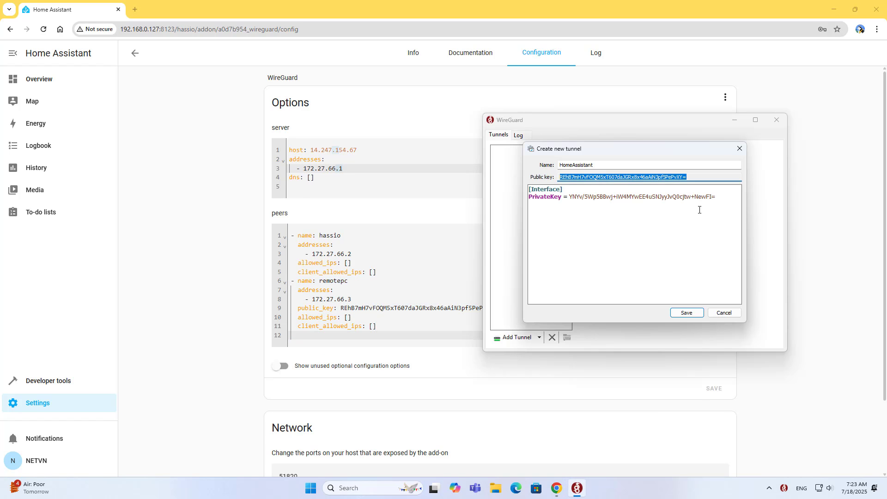
pyautogui.click(700, 178)
pyautogui.click(721, 196)
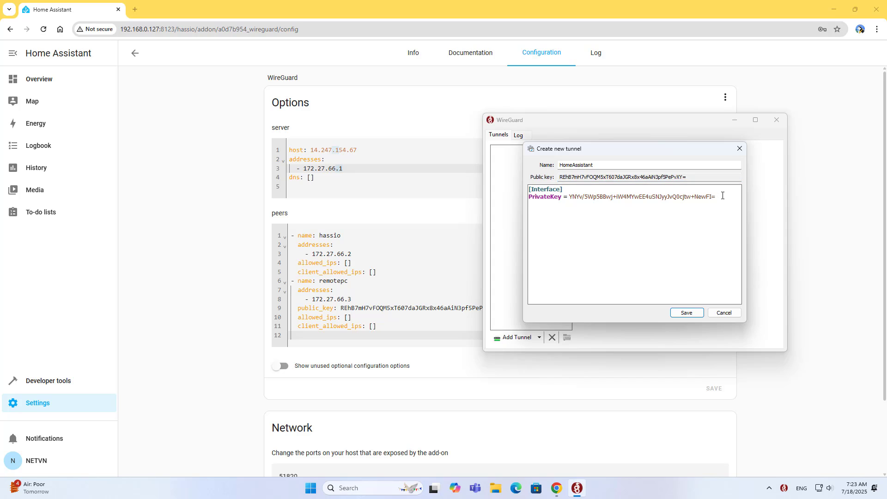
pyautogui.write('Address')
pyautogui.write(' = ')
pyautogui.write('172.27.66.3/32 ')
pyautogui.write('DNS = 8.8.8.8  ')
pyautogui.write('[Peer]')
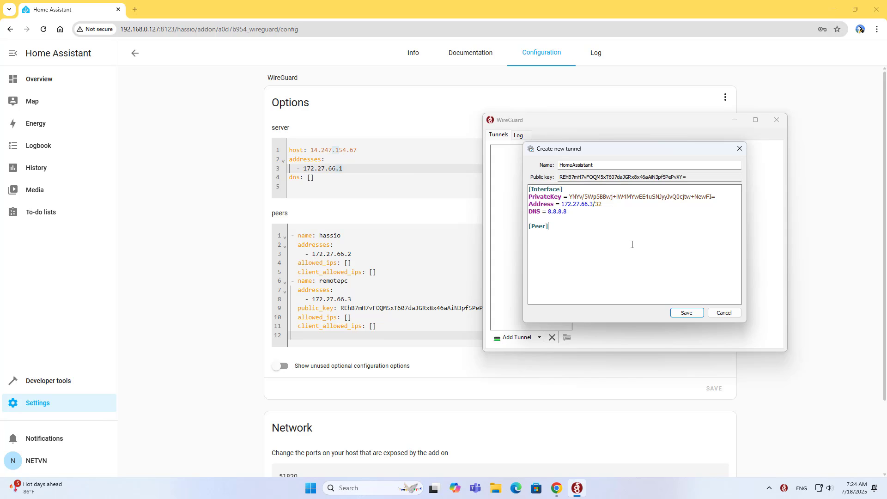
pyautogui.press('Return')
pyautogui.write('PublicKey =')
pyautogui.moveTo(564, 236); pyautogui.dragTo(528, 236)
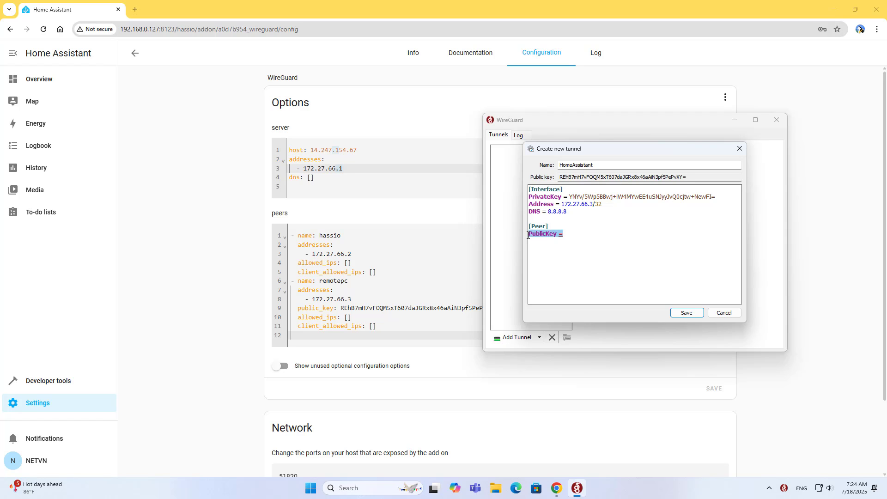
# Copy the wg0 server's public key from the WireGuard add-on log
pyautogui.click(594, 56)
pyautogui.click(597, 56)
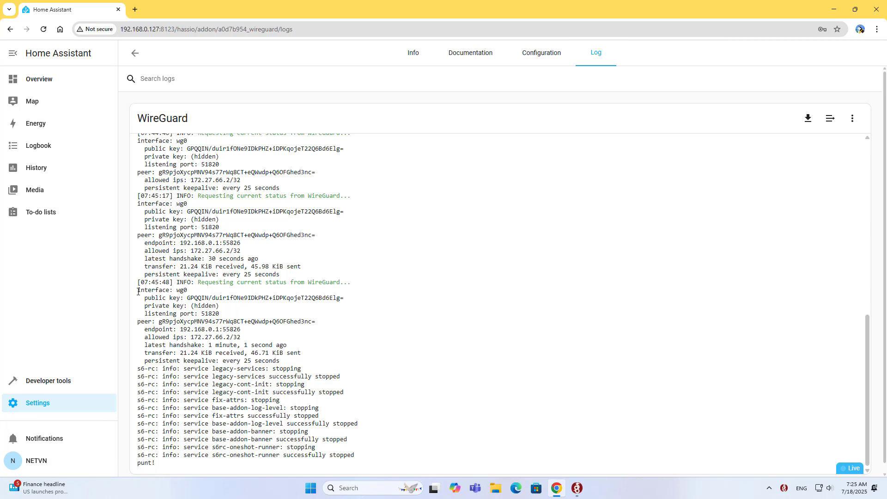
pyautogui.moveTo(138, 292); pyautogui.dragTo(189, 292)
pyautogui.click(178, 291)
pyautogui.doubleClick(180, 290)
pyautogui.moveTo(145, 298); pyautogui.dragTo(345, 297)
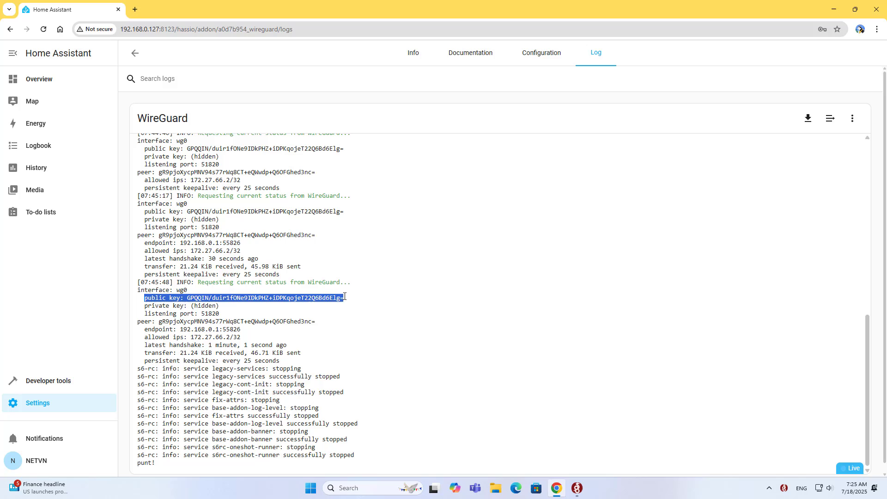
pyautogui.click(192, 296)
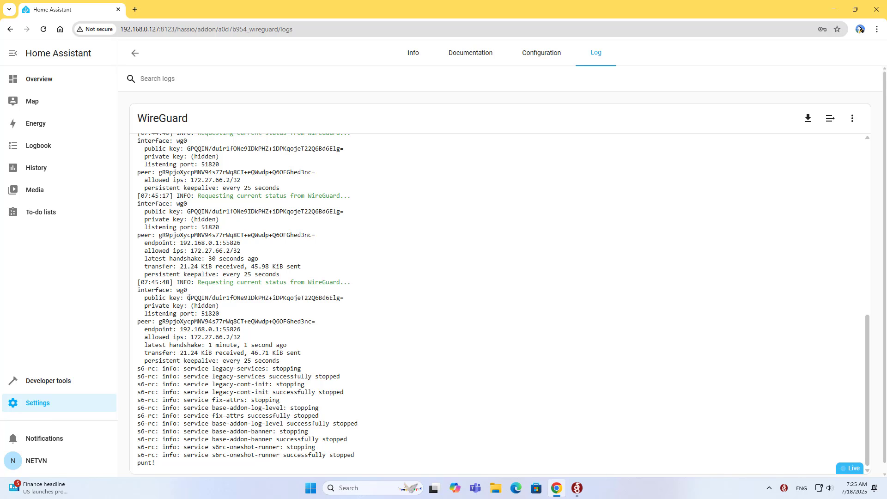
pyautogui.moveTo(190, 298); pyautogui.dragTo(343, 305)
pyautogui.rightClick(339, 300)
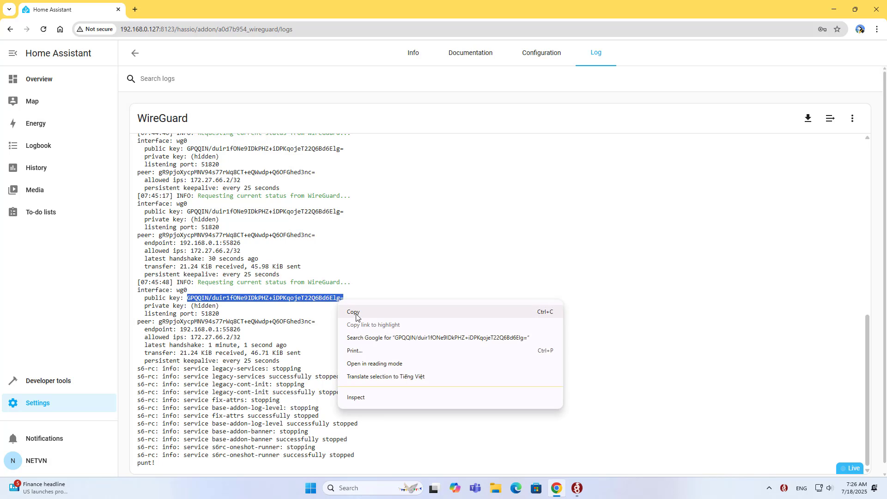
pyautogui.click(354, 313)
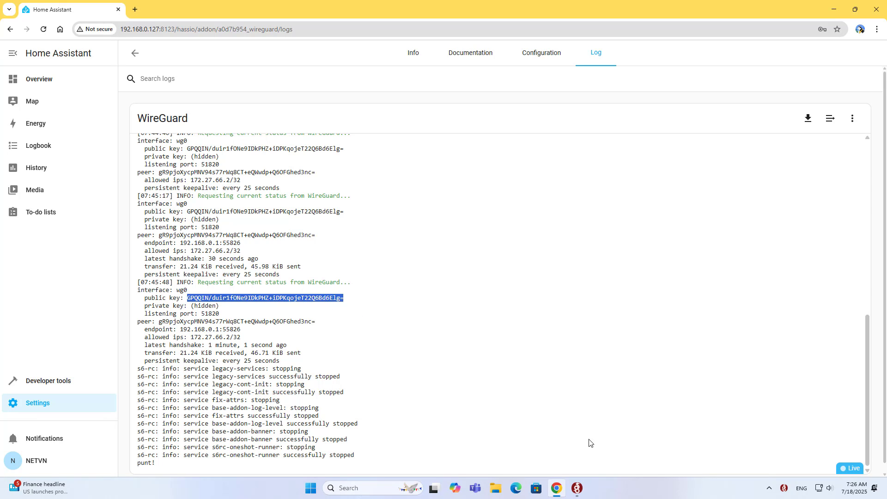
# Paste the server public key after PublicKey = and start an Endpoint = line
pyautogui.click(578, 489)
pyautogui.click(568, 234)
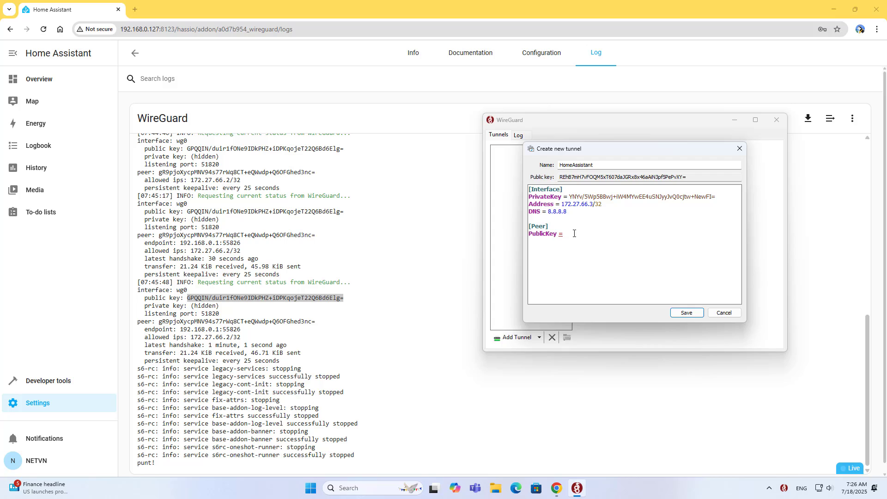
pyautogui.rightClick(575, 236)
pyautogui.click(599, 276)
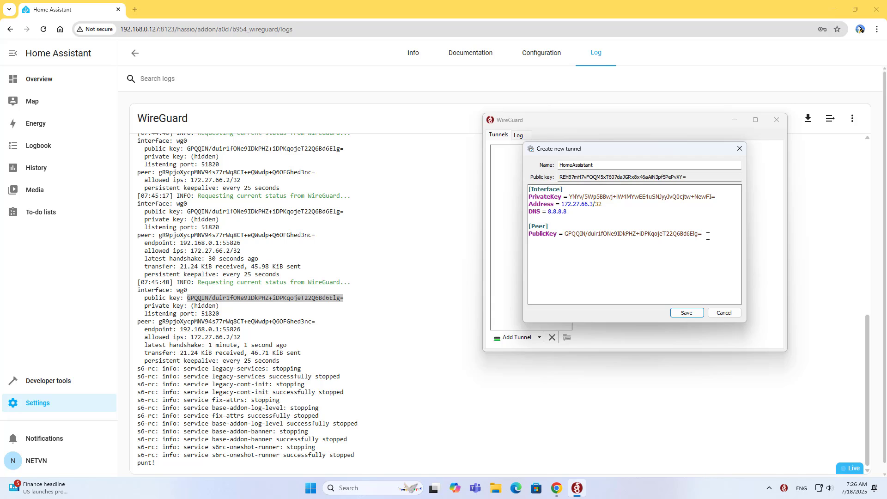
pyautogui.write('Endpoint =')
pyautogui.click(542, 53)
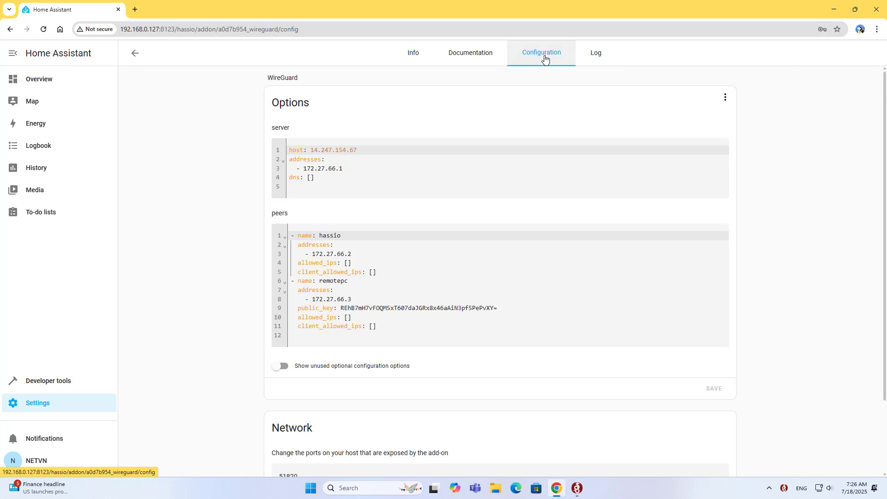
pyautogui.moveTo(311, 150); pyautogui.dragTo(357, 149)
pyautogui.rightClick(347, 151)
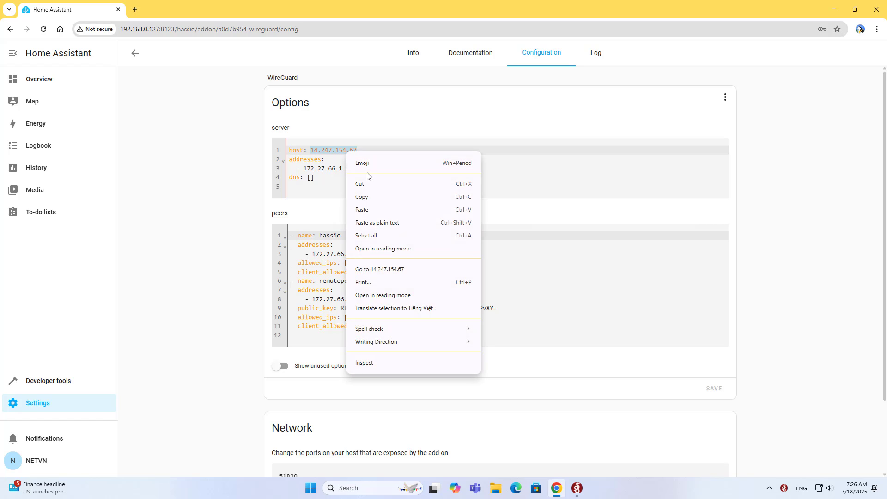
pyautogui.click(373, 197)
# Set the endpoint to 14.247.154.67:51820 and AllowedIPs to 0.0.0.0/0
pyautogui.click(582, 494)
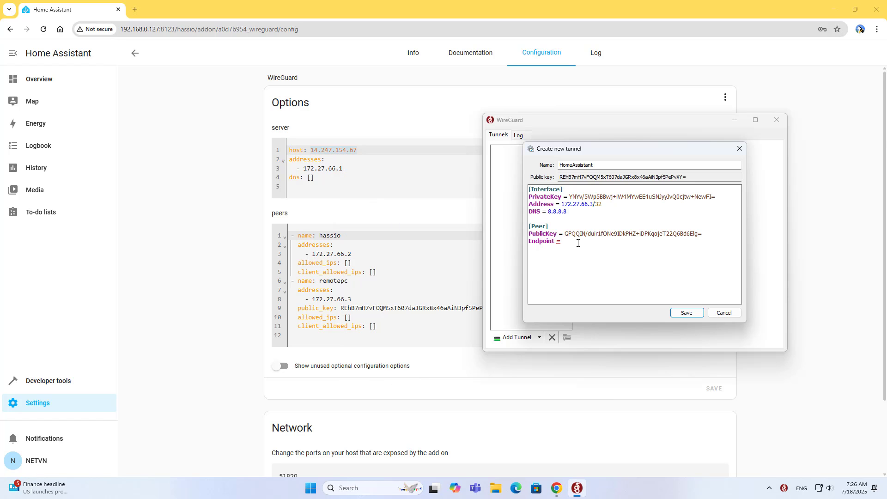
pyautogui.rightClick(578, 243)
pyautogui.click(604, 284)
pyautogui.write(':51820 AllowedIP')
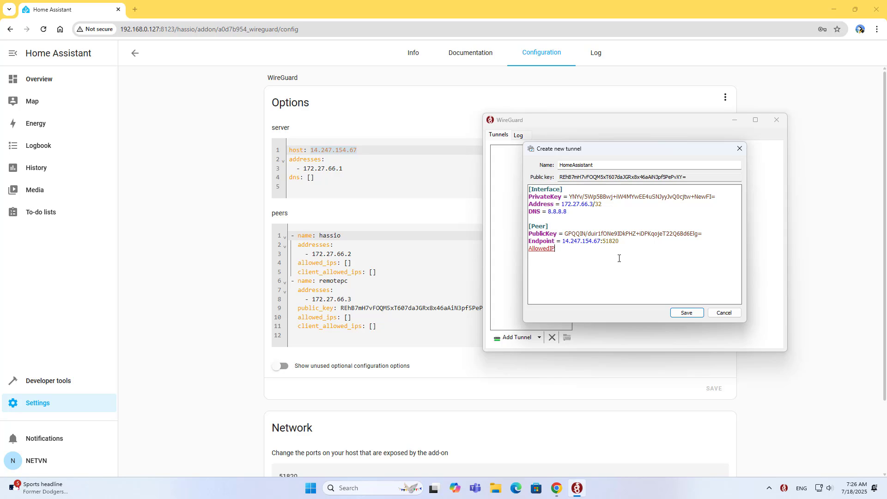
pyautogui.write('s = 0.0.0.0/0')
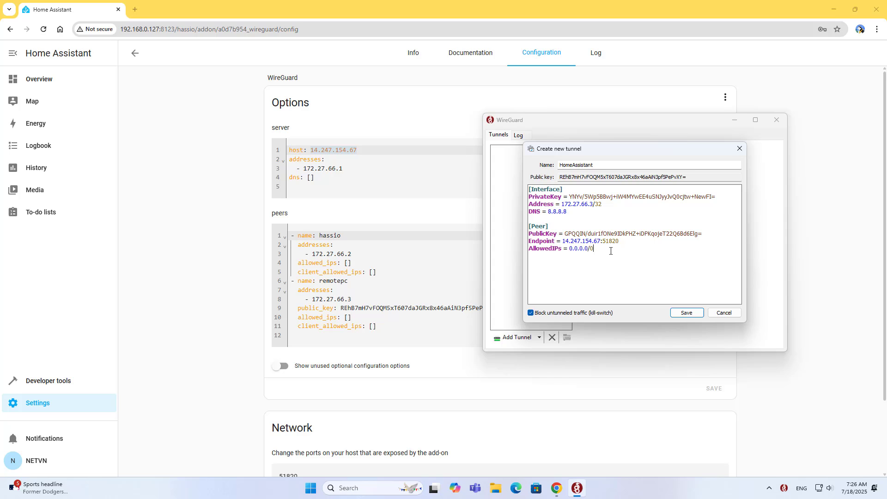
# Review the finished tunnel config and save the HomeAssistant tunnel
pyautogui.moveTo(601, 248); pyautogui.dragTo(523, 229)
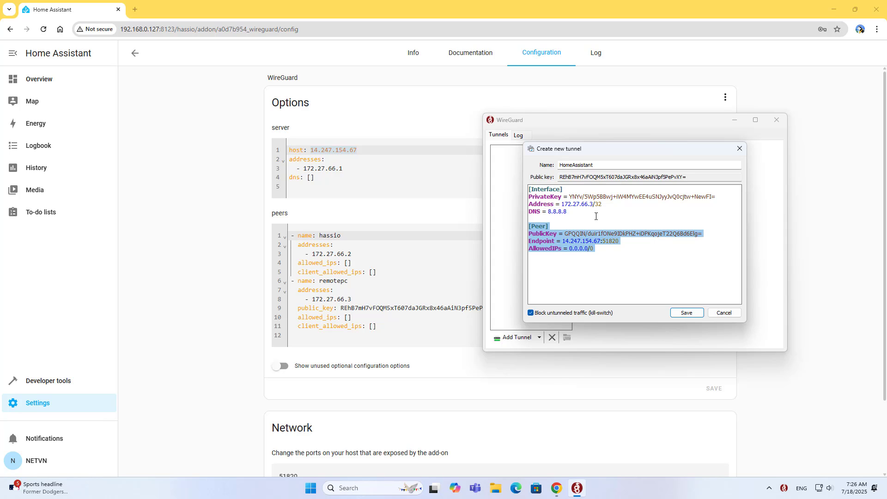
pyautogui.moveTo(596, 216)
pyautogui.mouseDown()
pyautogui.moveTo(526, 193)
pyautogui.moveTo(604, 205)
pyautogui.mouseUp()
pyautogui.click(562, 204)
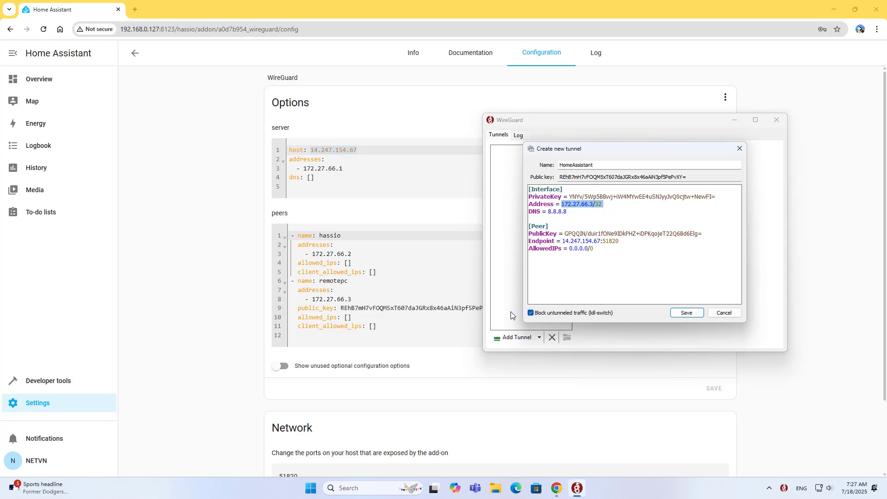
pyautogui.click(693, 313)
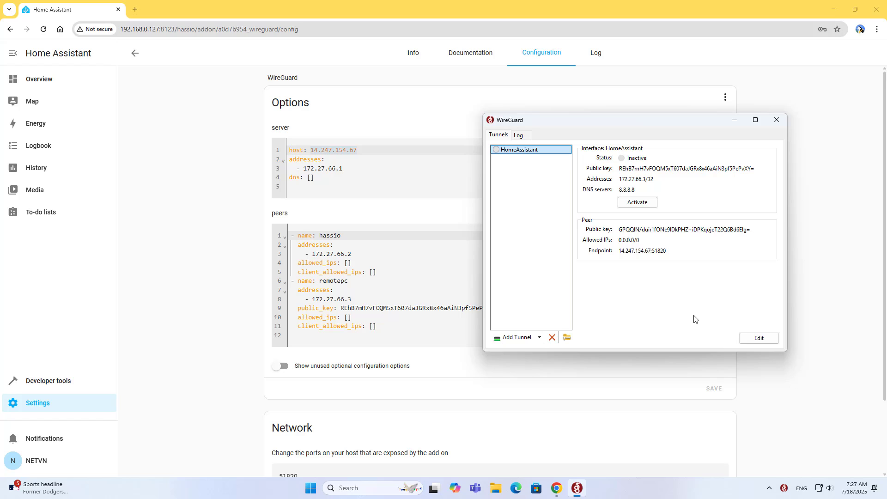
# Start the WireGuard add-on and activate the HomeAssistant tunnel in the Windows client
pyautogui.click(421, 65)
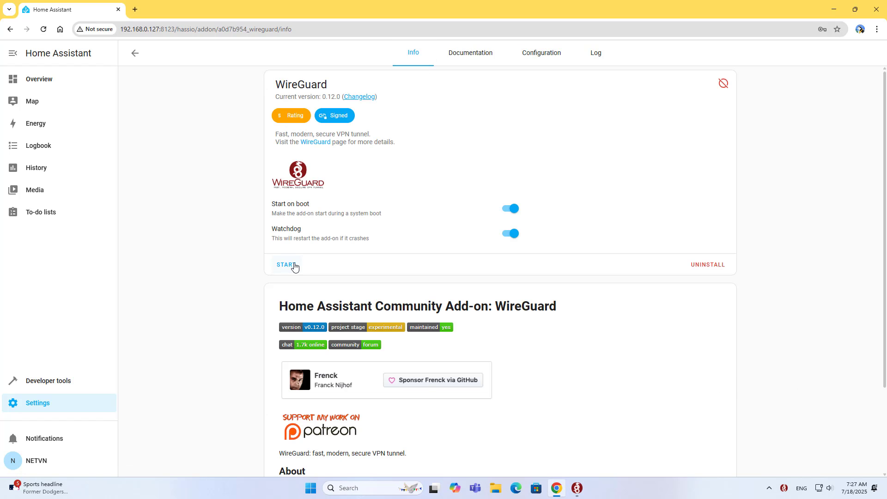
pyautogui.click(292, 265)
pyautogui.hotkey('alt', 'Tab')
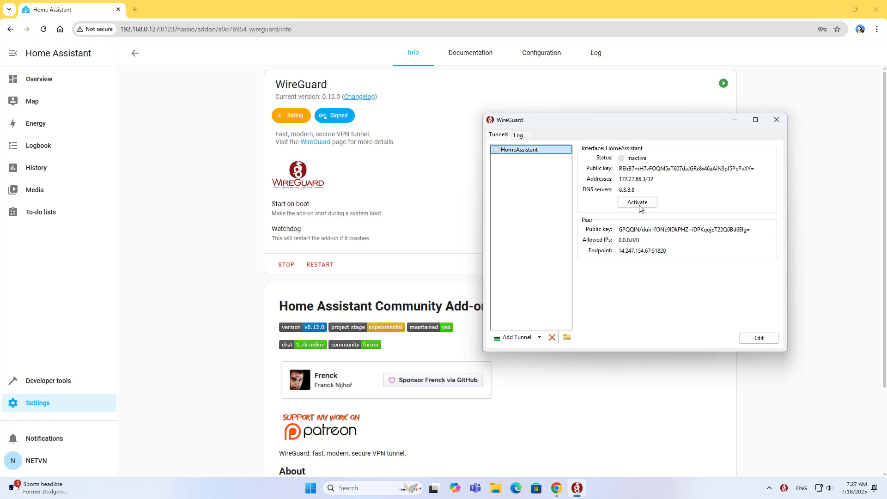
pyautogui.click(636, 203)
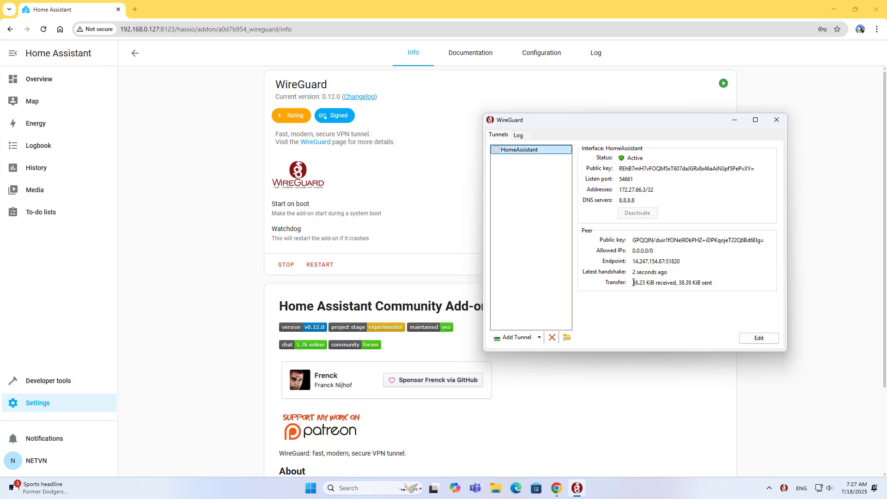
pyautogui.moveTo(633, 282); pyautogui.dragTo(716, 284)
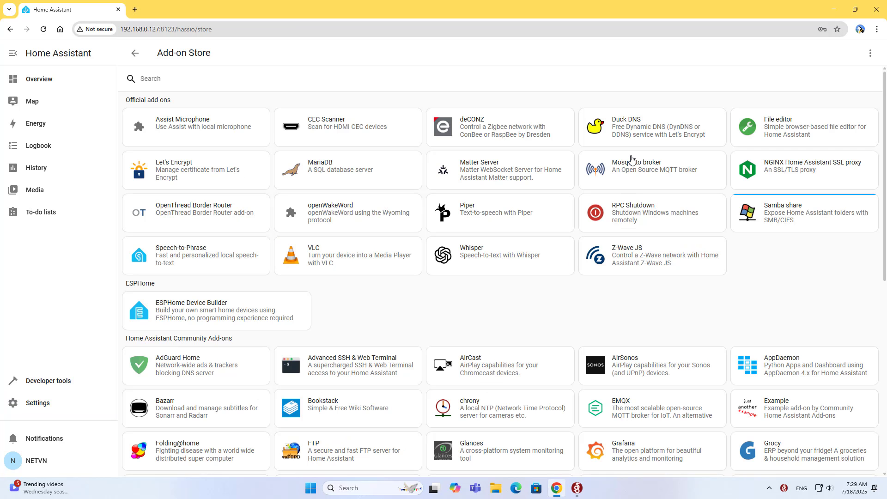
# Install the Duck DNS add-on and bring up its Domains and Token configuration fields
pyautogui.click(636, 126)
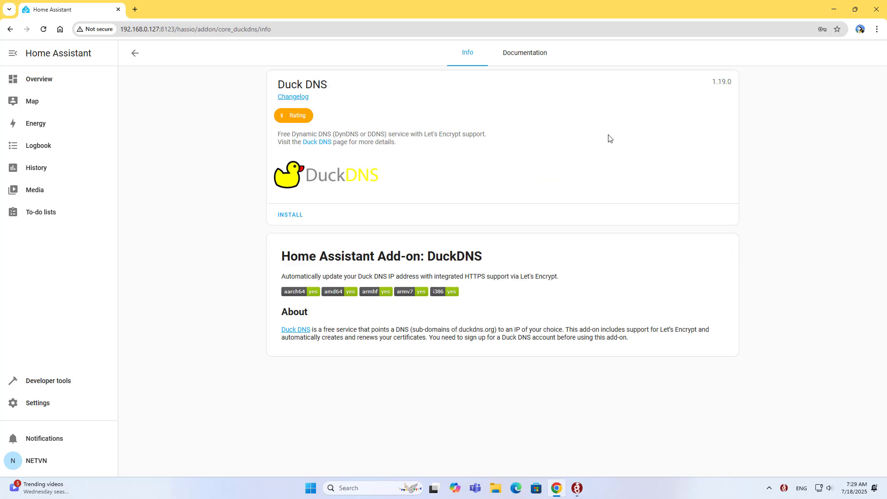
pyautogui.click(291, 218)
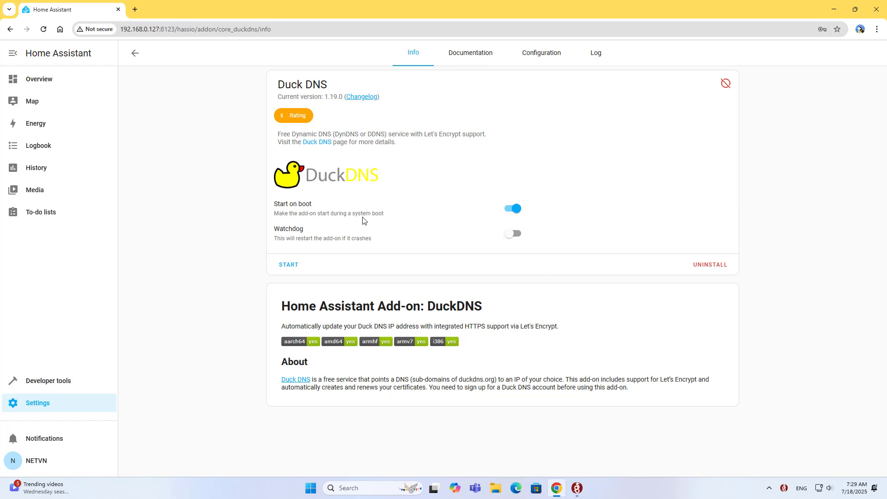
pyautogui.click(549, 59)
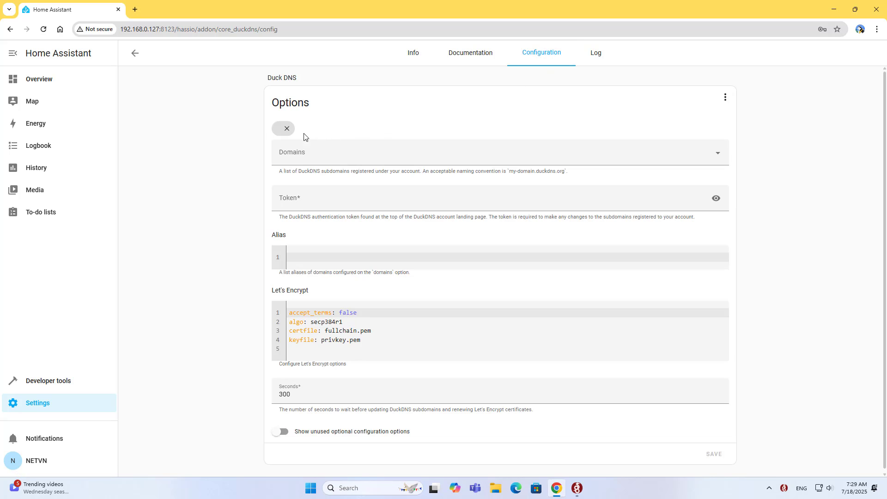
pyautogui.click(294, 151)
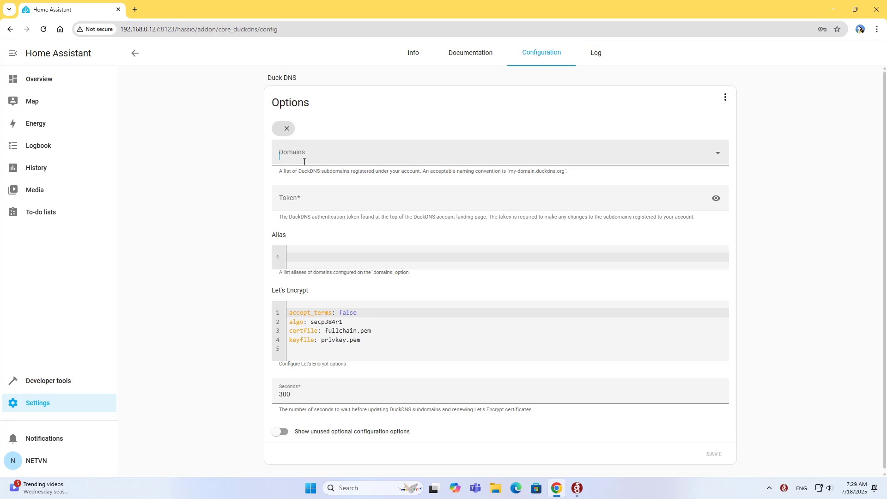
pyautogui.click(304, 206)
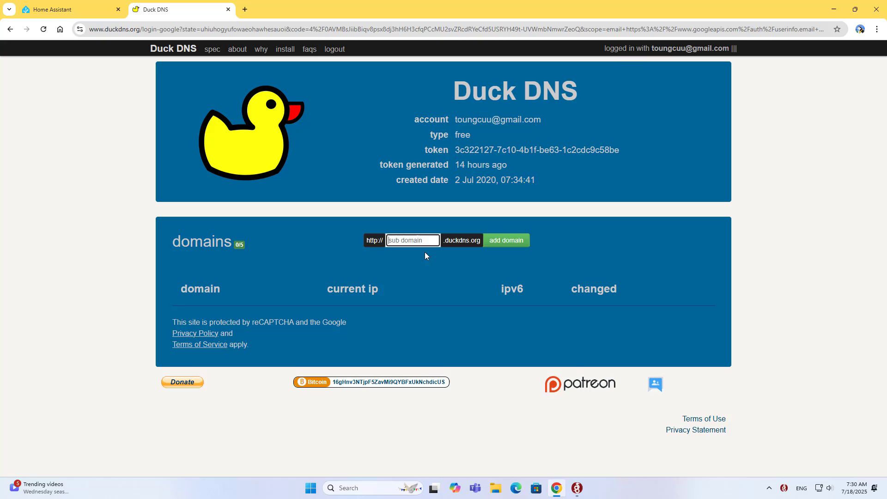
# Register the subdomain netvnhomeassist on Duck DNS and copy netvnhomeassistant.duckdns.org
pyautogui.write('netvnhomeassi')
pyautogui.write('st')
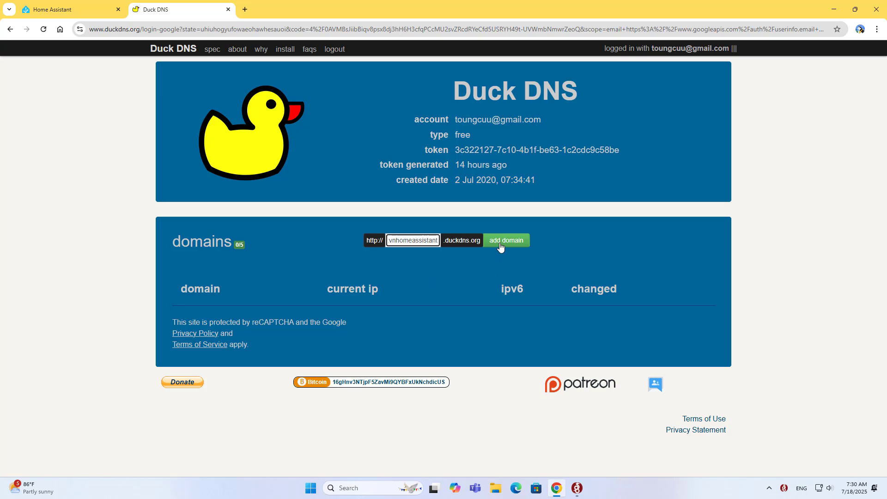
pyautogui.click(500, 246)
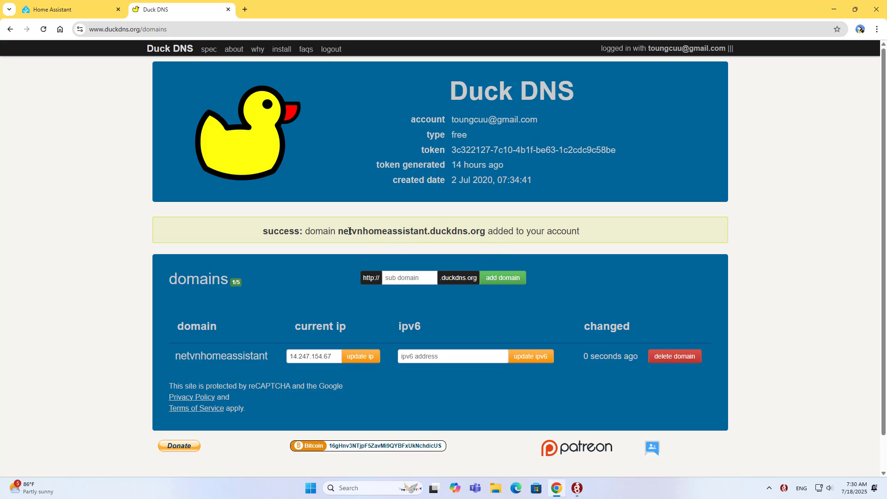
pyautogui.moveTo(340, 231); pyautogui.dragTo(483, 234)
pyautogui.rightClick(479, 237)
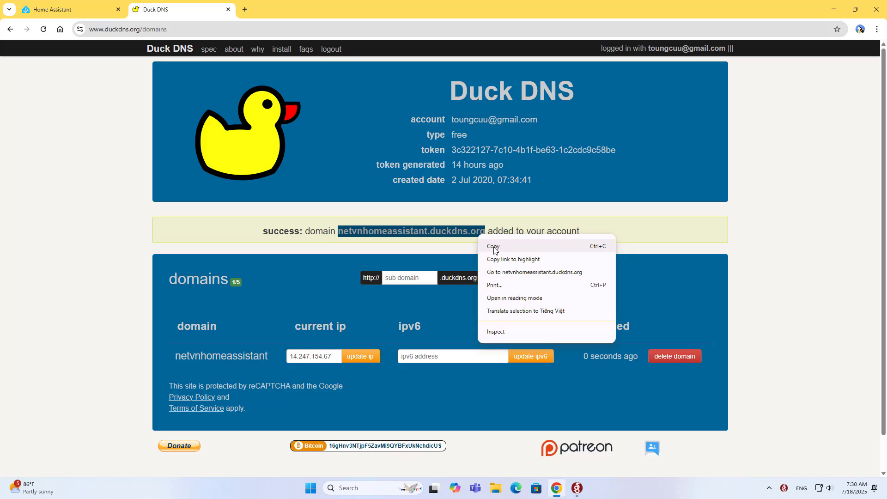
pyautogui.click(494, 247)
# Add netvnhomeassistant.duckdns.org as the Domains entry in the Duck DNS add-on options
pyautogui.click(86, 13)
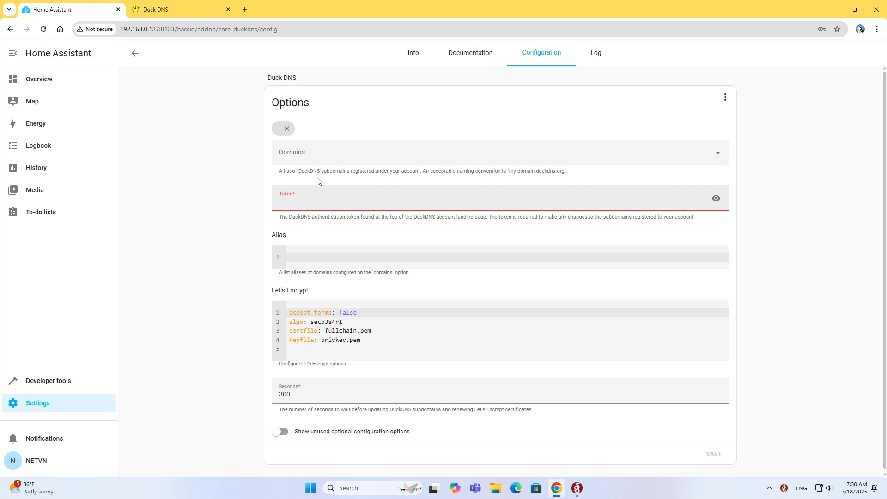
pyautogui.click(286, 128)
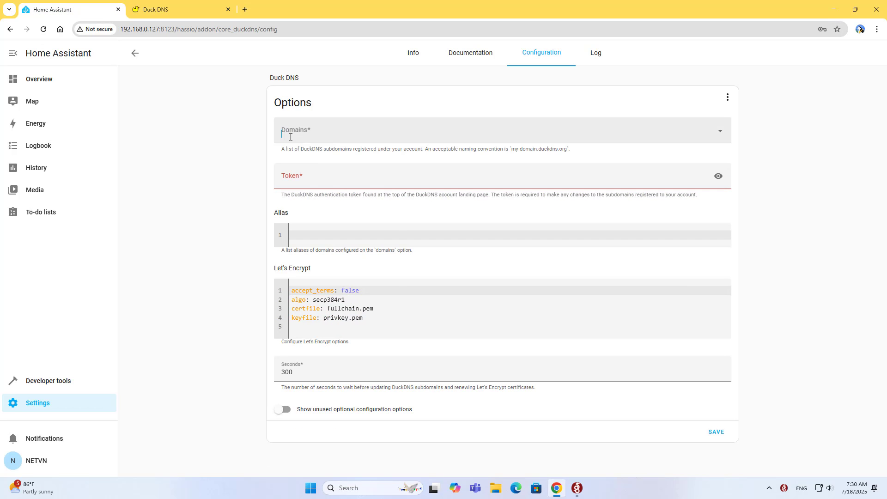
pyautogui.rightClick(290, 137)
pyautogui.click(326, 228)
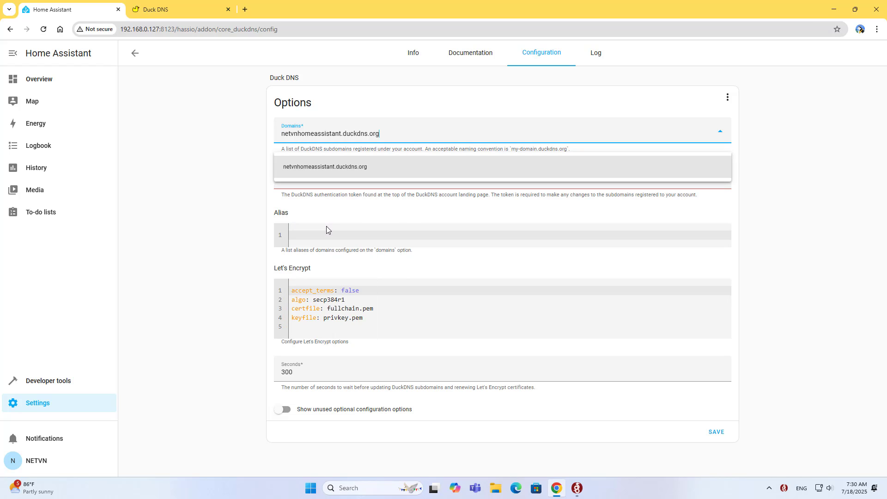
pyautogui.moveTo(387, 133); pyautogui.dragTo(262, 135)
pyautogui.press('Return')
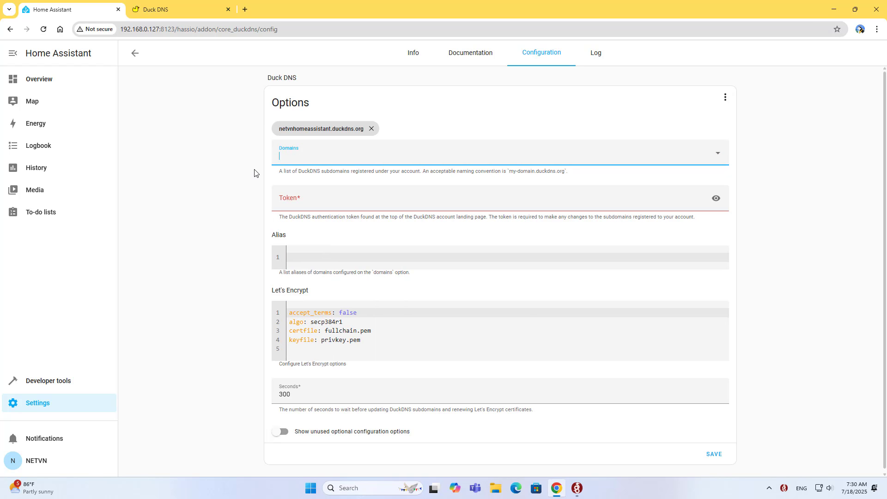
pyautogui.click(284, 203)
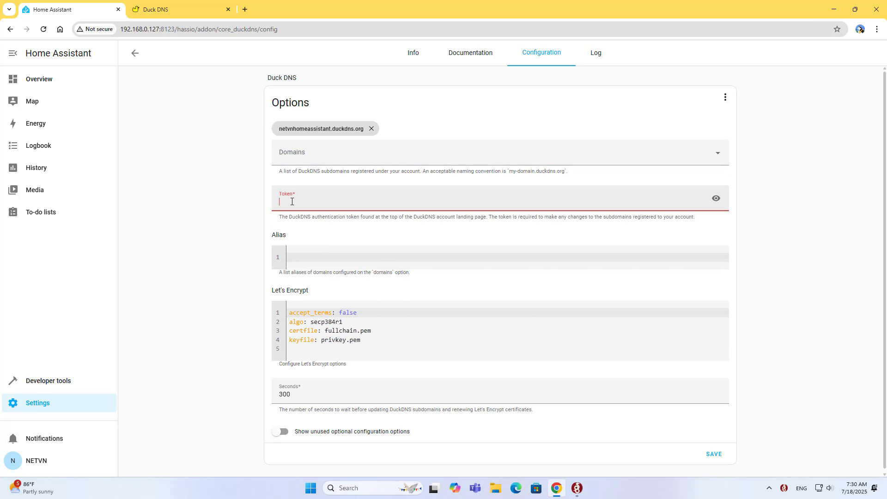
# Copy the Duck DNS account token into the add-on's Token field and save the settings
pyautogui.click(208, 10)
pyautogui.moveTo(420, 152); pyautogui.dragTo(604, 154)
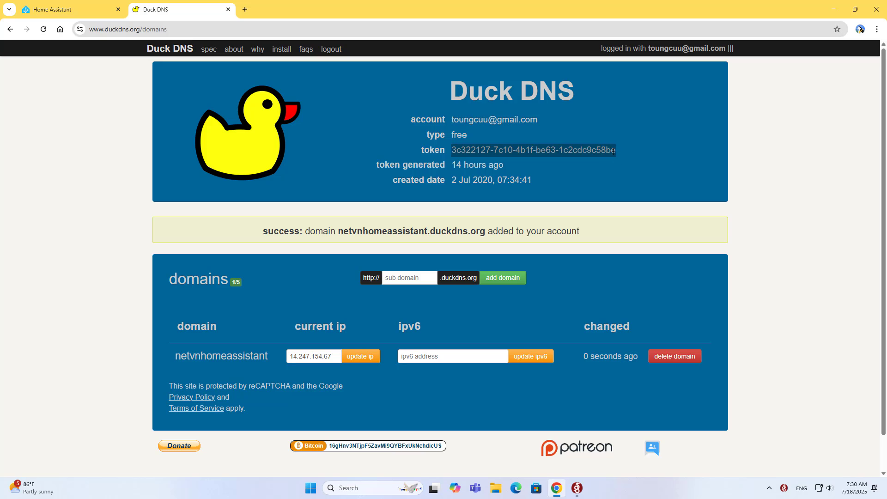
pyautogui.rightClick(614, 151)
pyautogui.click(632, 166)
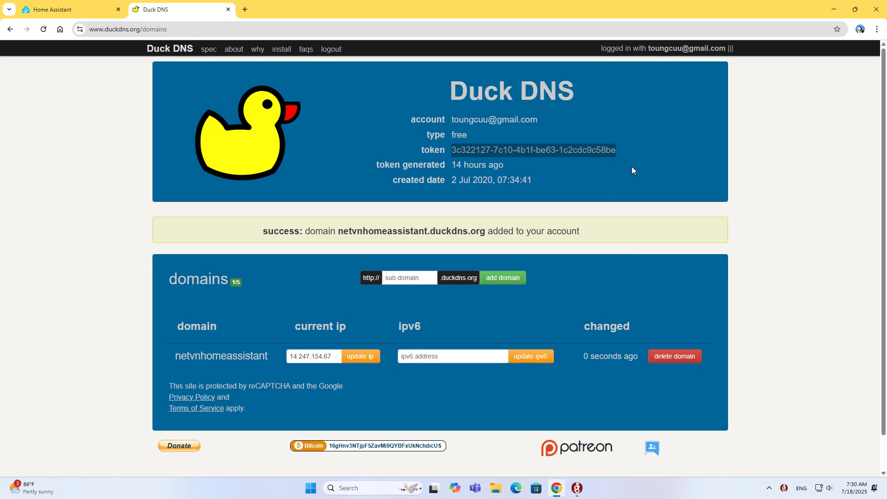
pyautogui.click(79, 12)
pyautogui.click(299, 200)
pyautogui.rightClick(301, 203)
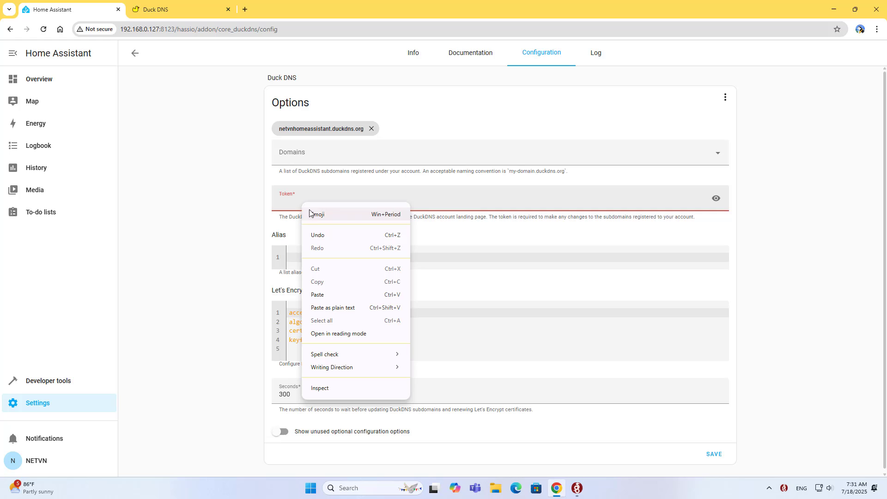
pyautogui.click(328, 294)
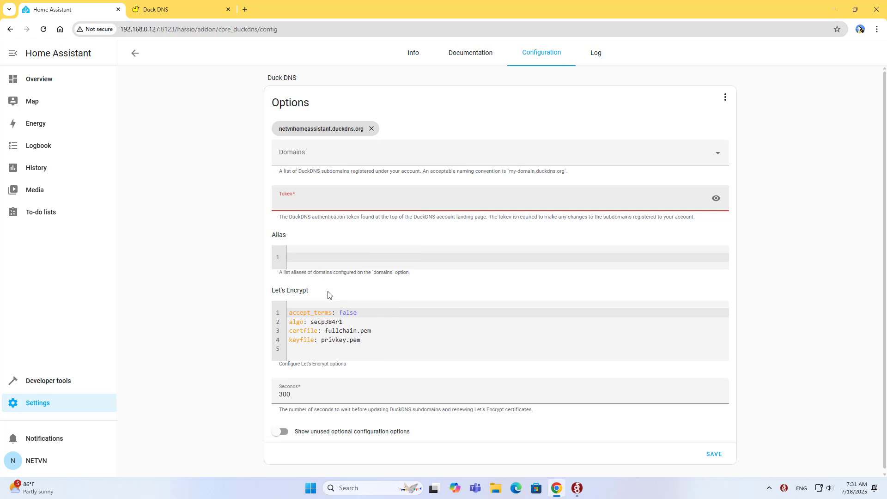
pyautogui.click(717, 199)
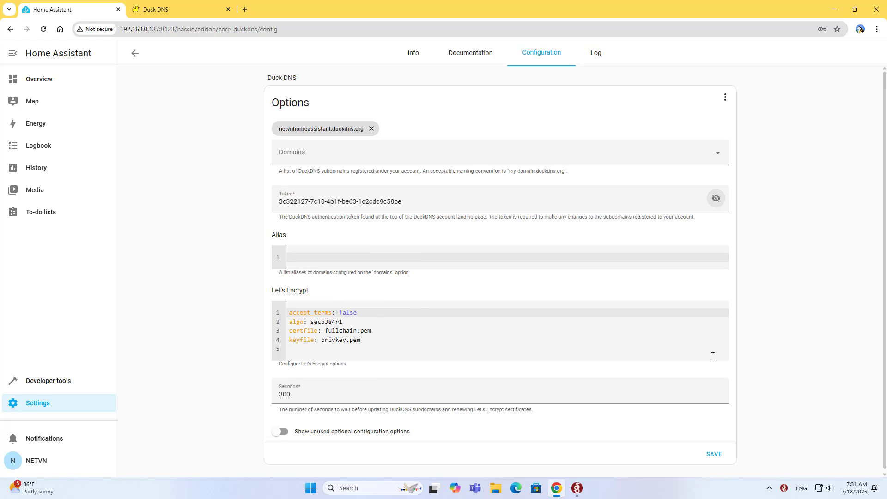
pyautogui.click(719, 454)
# Enable Watchdog and start the Duck DNS add-on
pyautogui.click(424, 57)
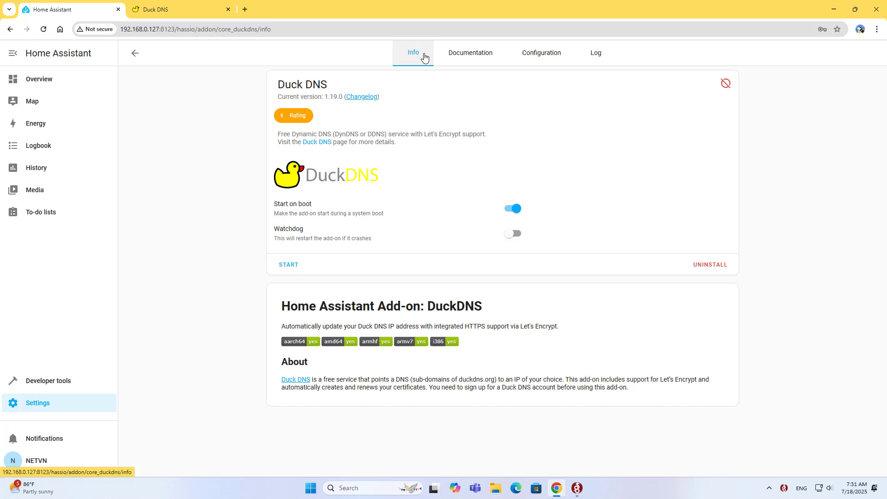
pyautogui.click(513, 234)
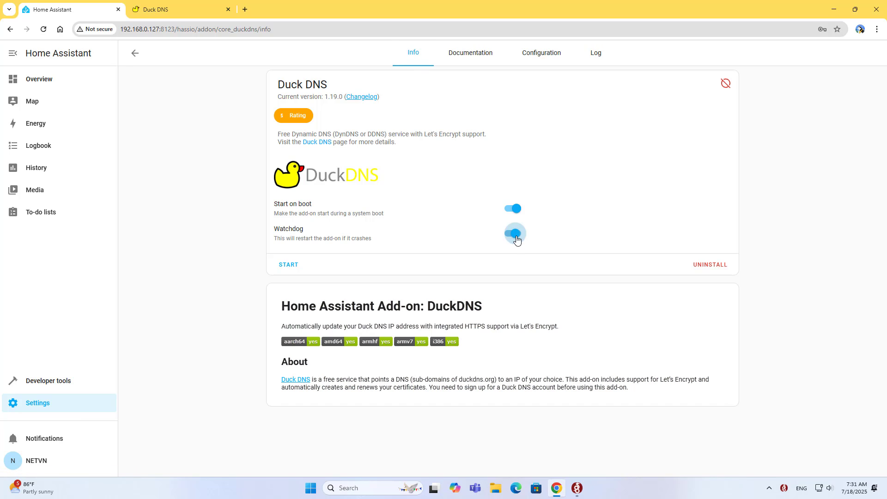
pyautogui.click(293, 267)
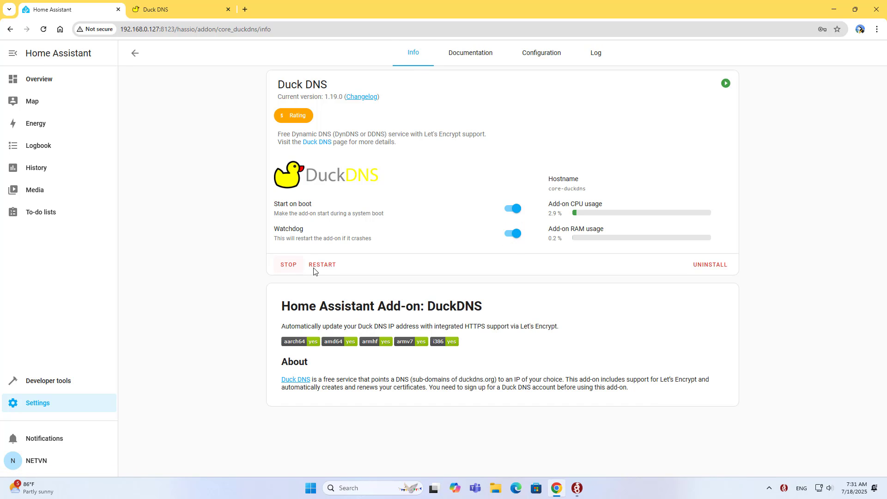
pyautogui.hotkey('alt', 'Left')
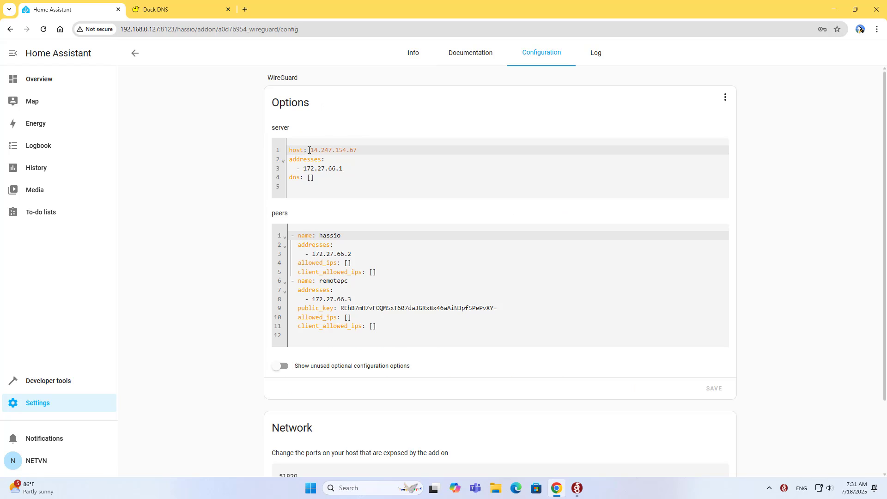
pyautogui.click(312, 150)
pyautogui.moveTo(312, 150); pyautogui.dragTo(377, 147)
pyautogui.click(187, 10)
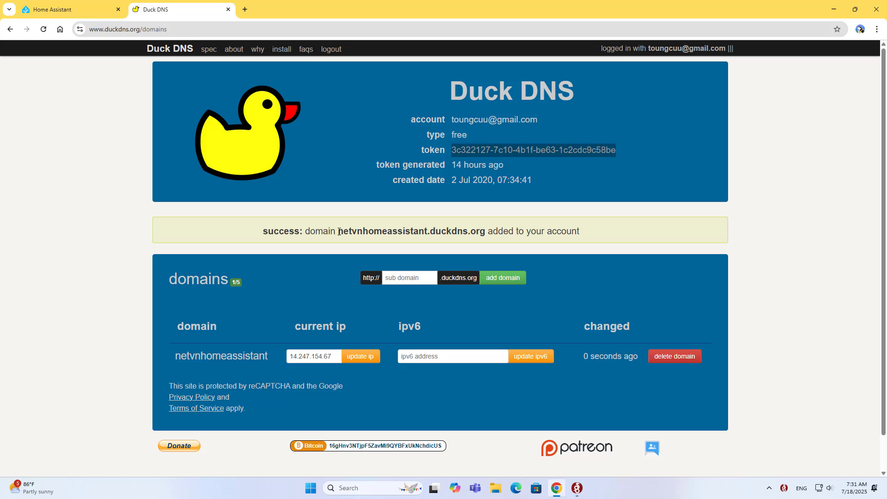
pyautogui.moveTo(339, 232); pyautogui.dragTo(486, 233)
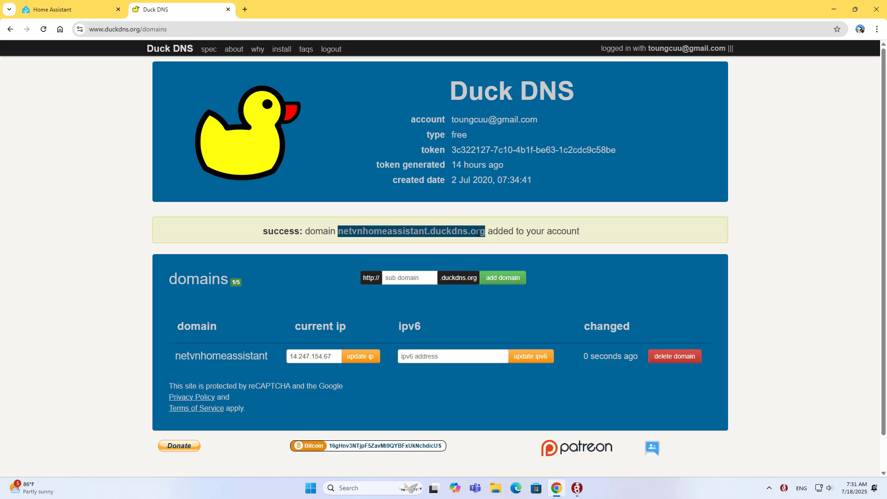
pyautogui.rightClick(478, 232)
pyautogui.click(492, 246)
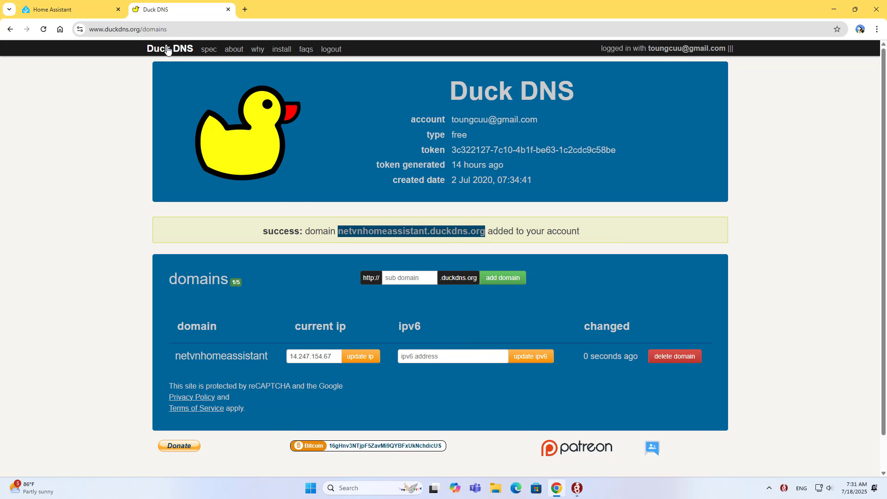
pyautogui.click(85, 14)
pyautogui.moveTo(361, 150); pyautogui.dragTo(318, 151)
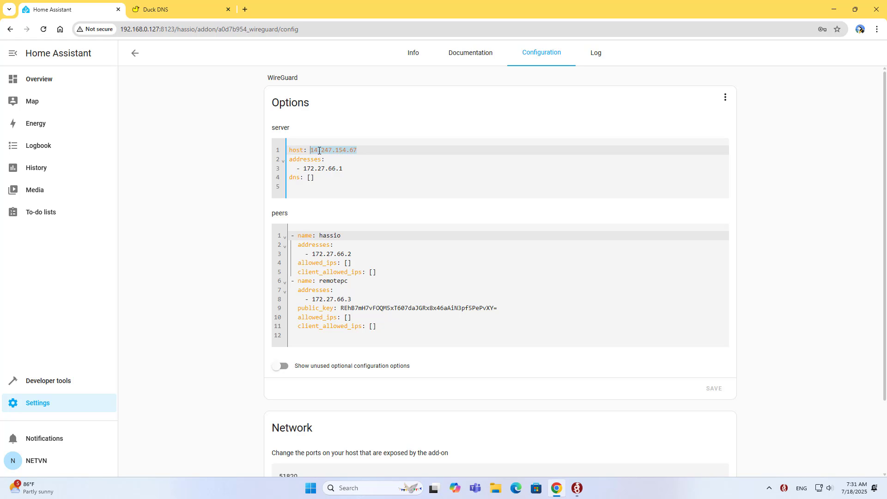
pyautogui.press('BackSpace')
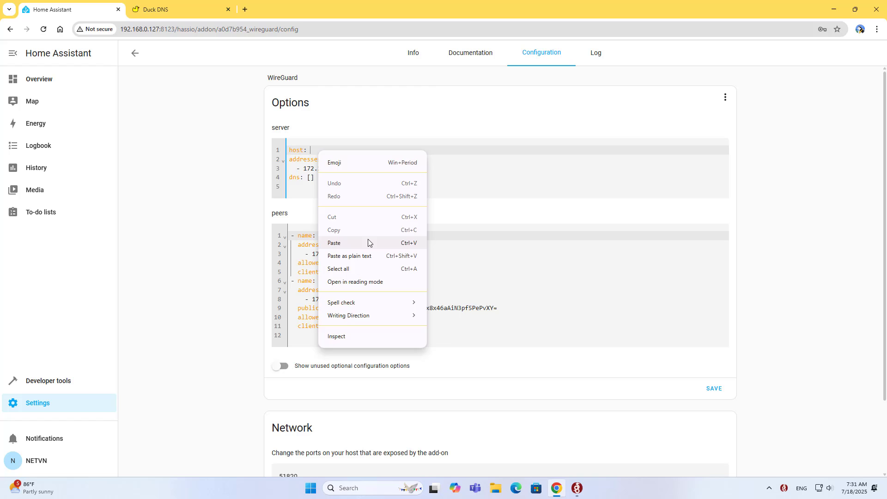
pyautogui.click(370, 243)
pyautogui.moveTo(422, 155); pyautogui.dragTo(285, 156)
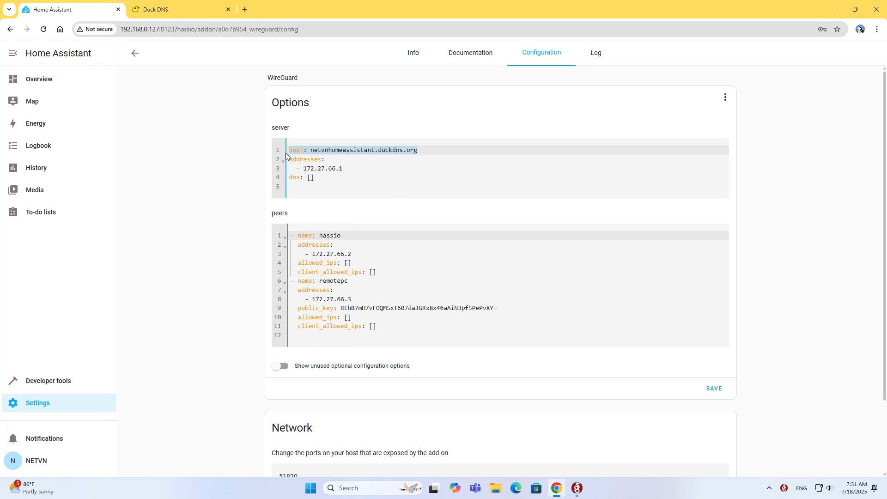
pyautogui.click(717, 390)
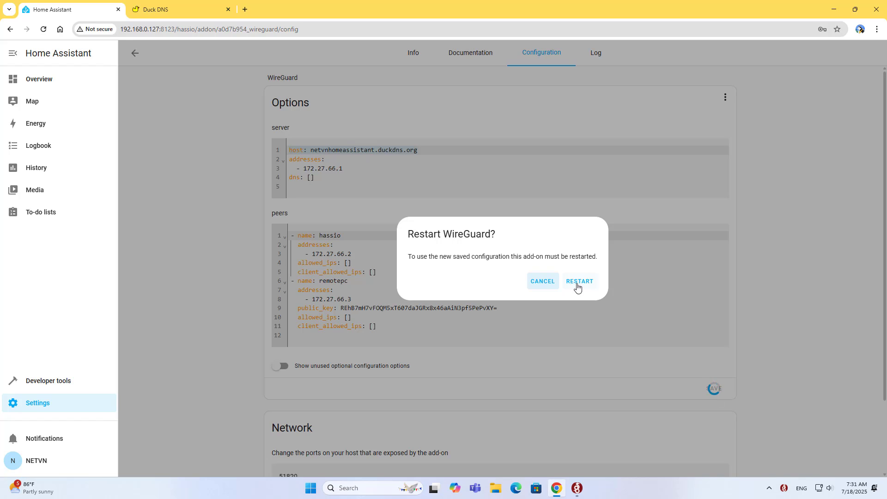
pyautogui.click(586, 283)
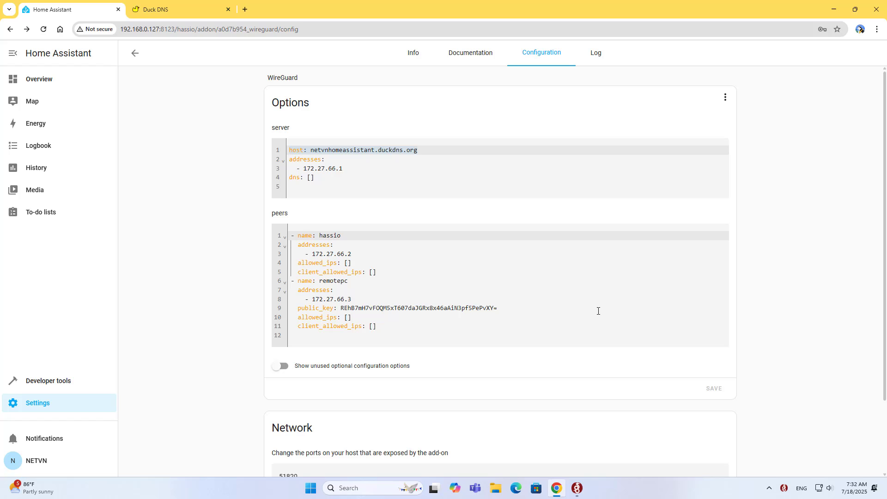
# Change the HomeAssistant tunnel endpoint from 14.247.154.67:51820 to netvnhomeassistant.duckdns.org:51820 and save
pyautogui.click(578, 488)
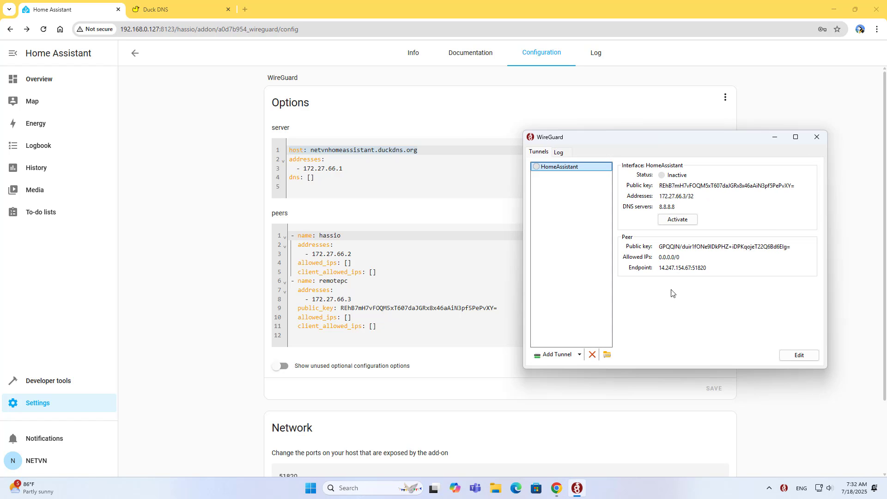
pyautogui.click(660, 268)
pyautogui.moveTo(629, 268); pyautogui.dragTo(712, 266)
pyautogui.click(799, 355)
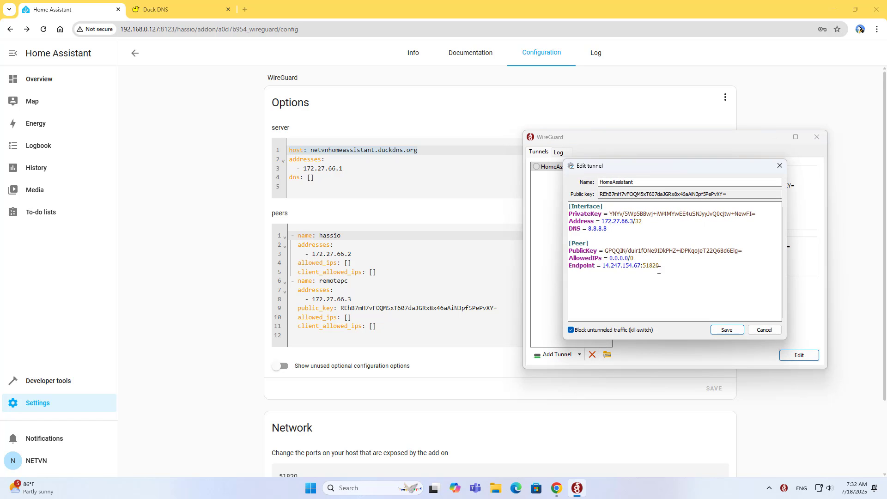
pyautogui.moveTo(641, 265); pyautogui.dragTo(607, 265)
pyautogui.rightClick(608, 267)
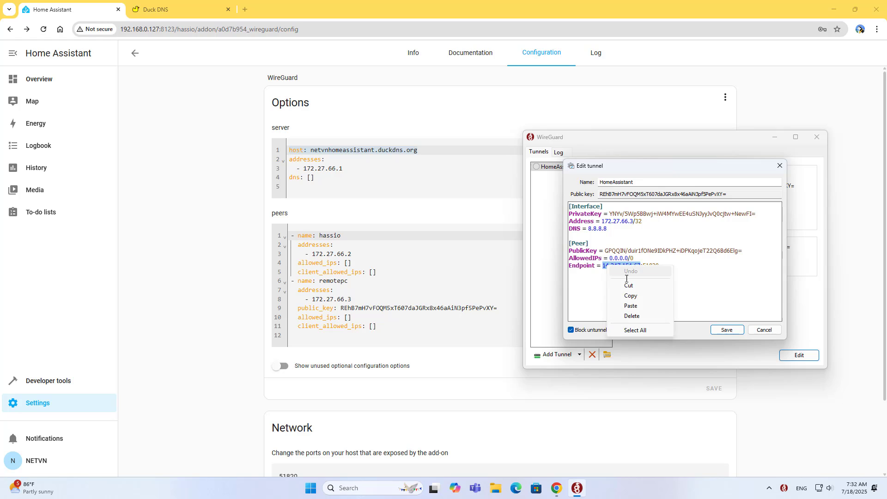
pyautogui.click(637, 305)
pyautogui.moveTo(697, 266); pyautogui.dragTo(579, 266)
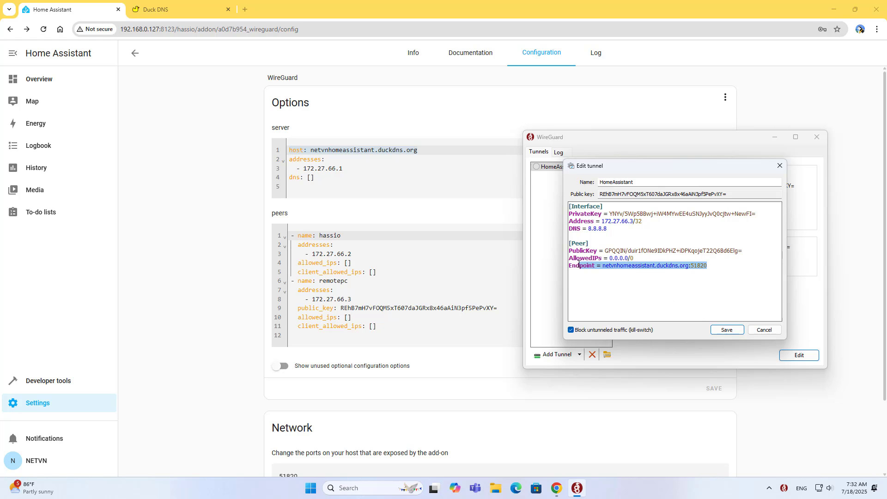
pyautogui.click(725, 330)
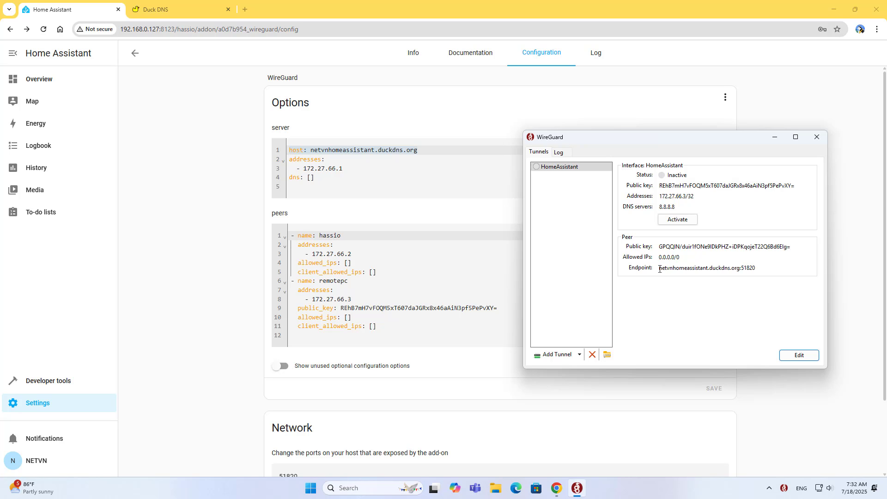
# Highlight the Android tunnel's new peer endpoint netvnhomeassistant.duckdns.org
pyautogui.moveTo(660, 269); pyautogui.dragTo(757, 268)
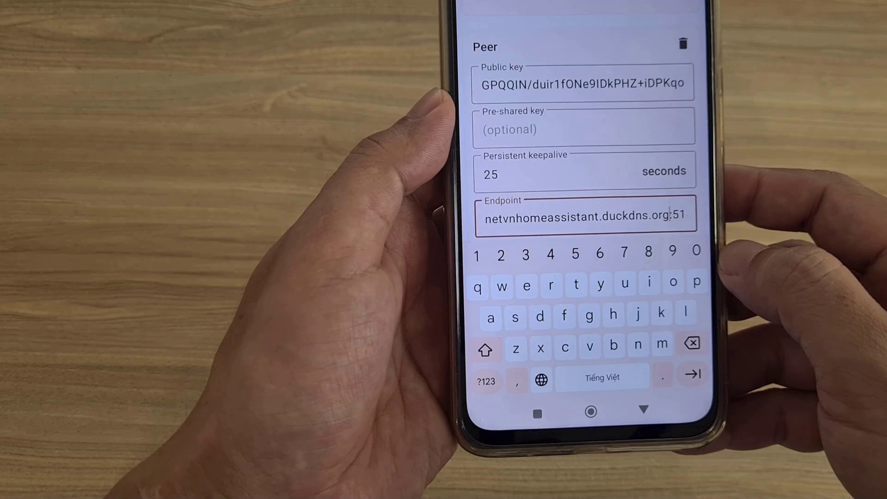